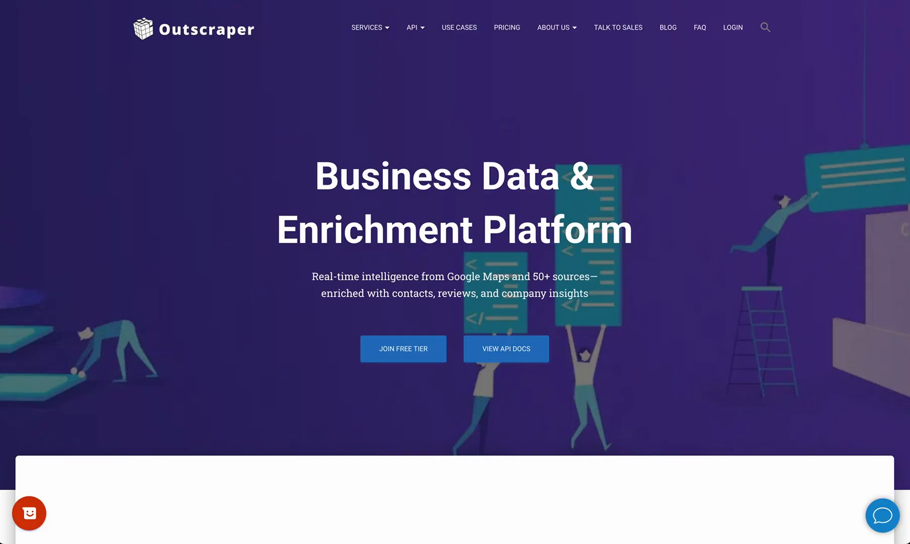
# Step: Open the Google Maps Scraper from the list of Outscraper services
pyautogui.moveTo(329, 2)
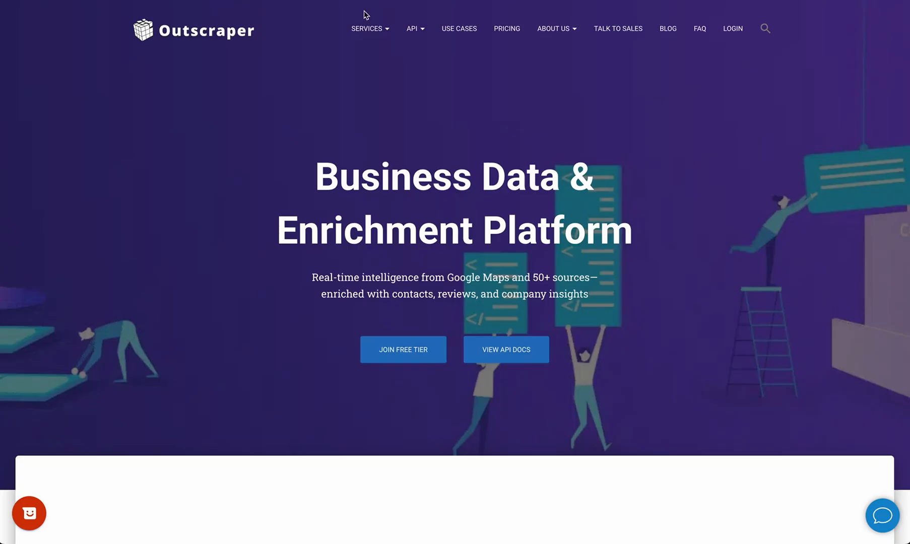
pyautogui.moveTo(364, 26)
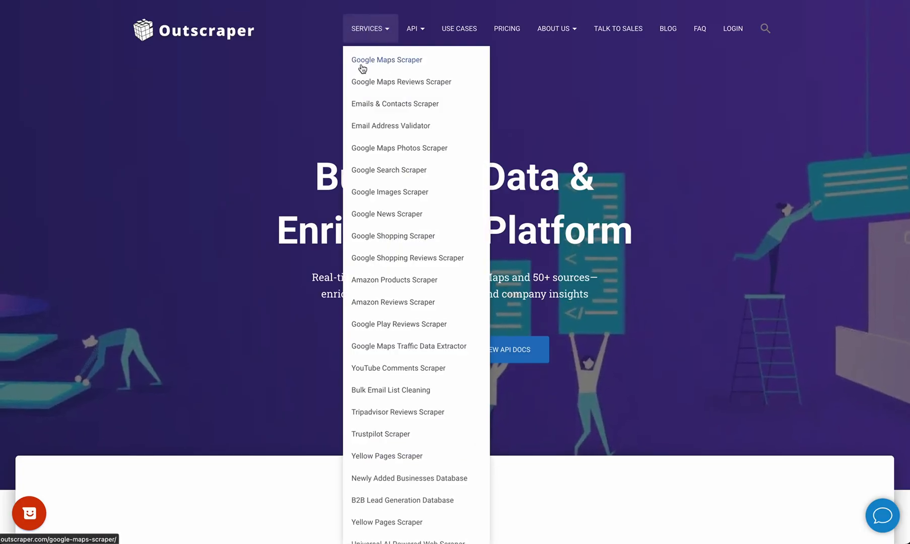
pyautogui.click(386, 61)
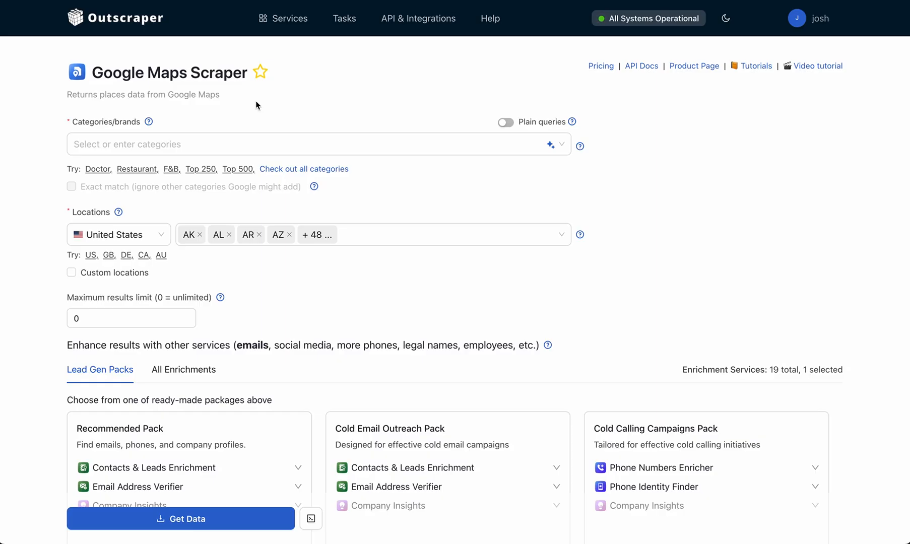
# Step: Set the scraper's business category to Plumber
pyautogui.click(133, 142)
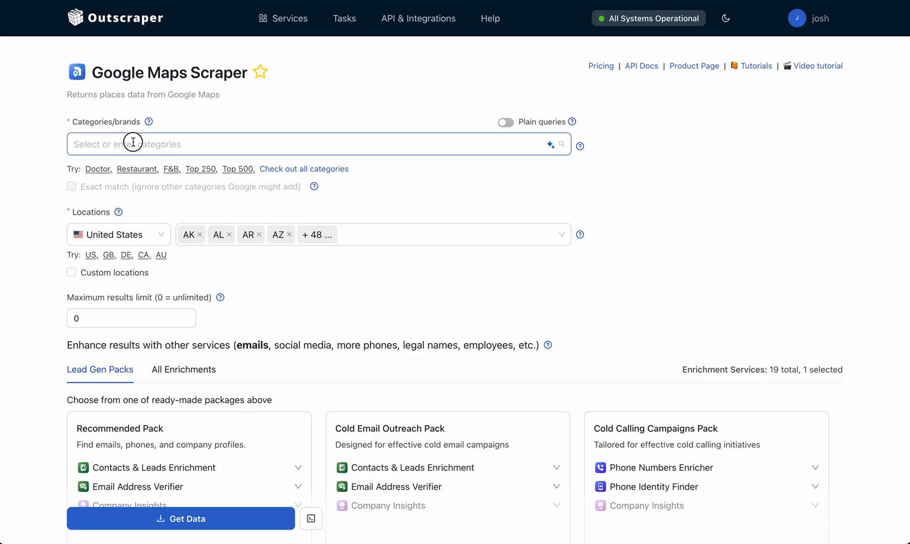
pyautogui.write('Plumb')
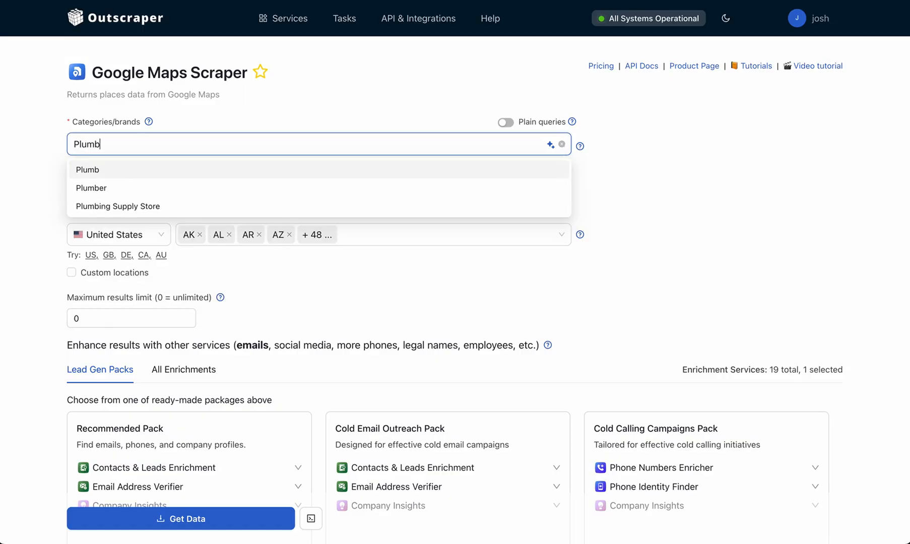
pyautogui.click(115, 187)
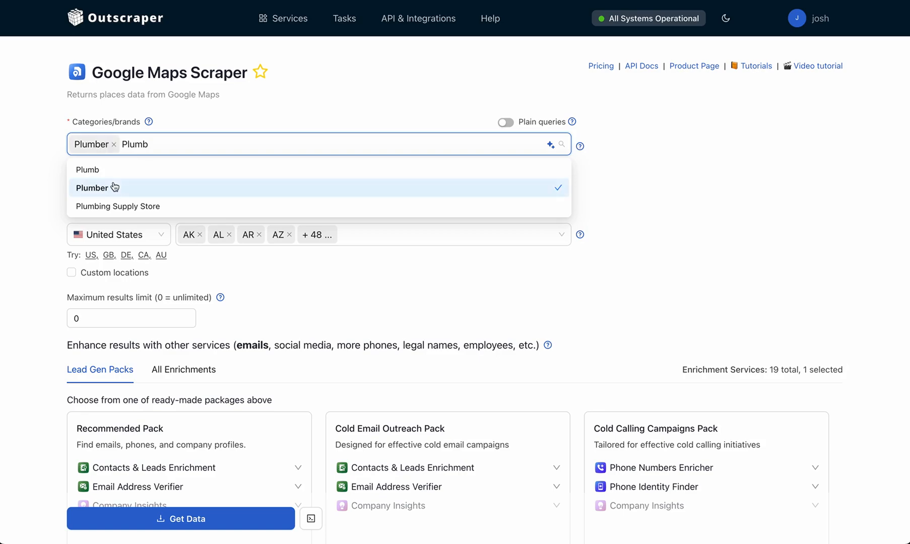
pyautogui.click(284, 110)
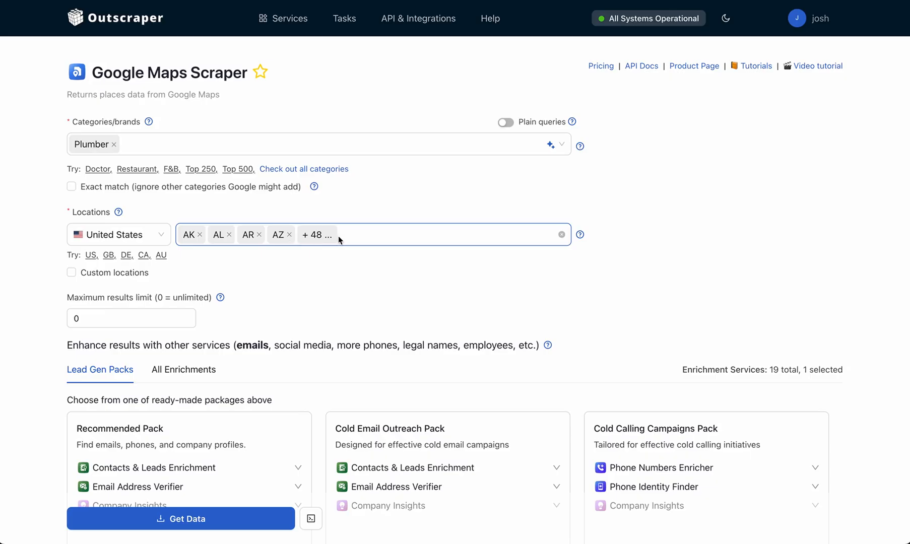
# Step: Replace all preselected US states in the locations with the city of Austin, TX, including all its zip codes
pyautogui.click(561, 236)
pyautogui.write('Austin')
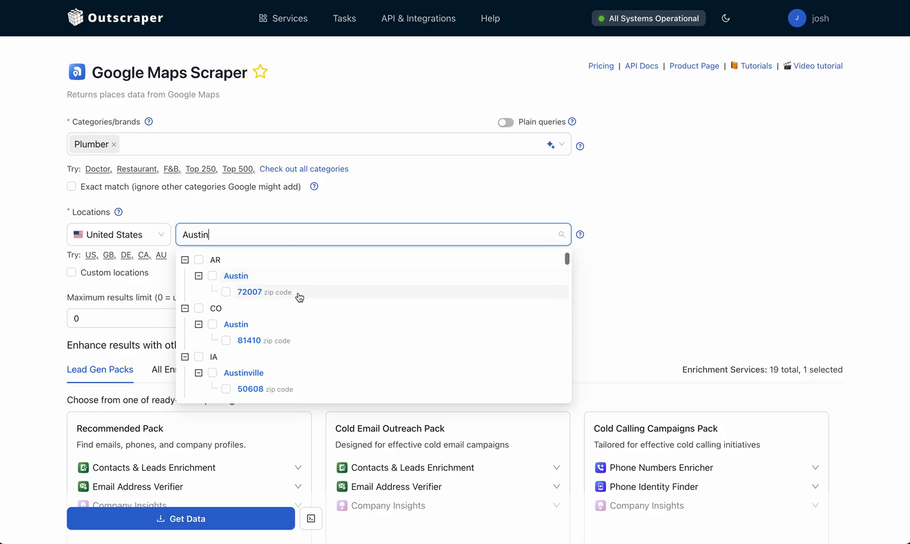
pyautogui.scroll(-7, 299, 296)
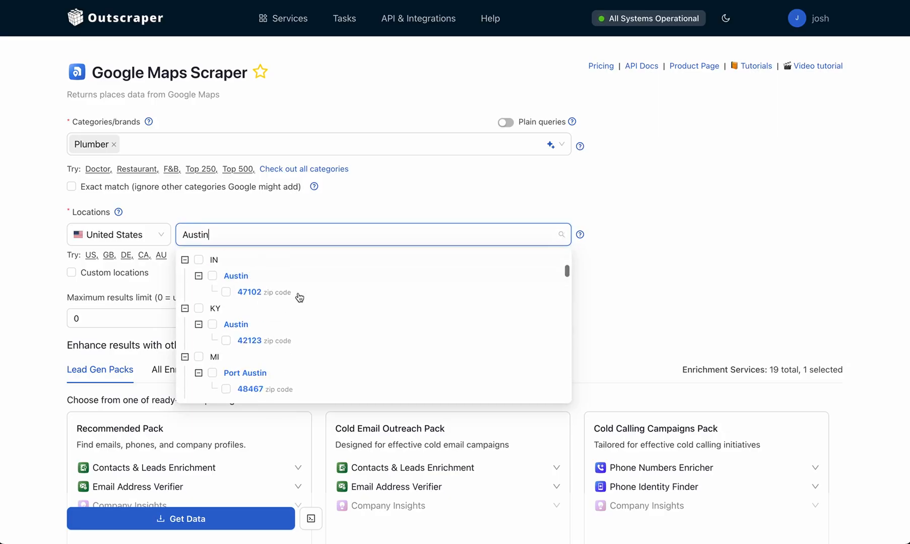
pyautogui.scroll(-3, 297, 296)
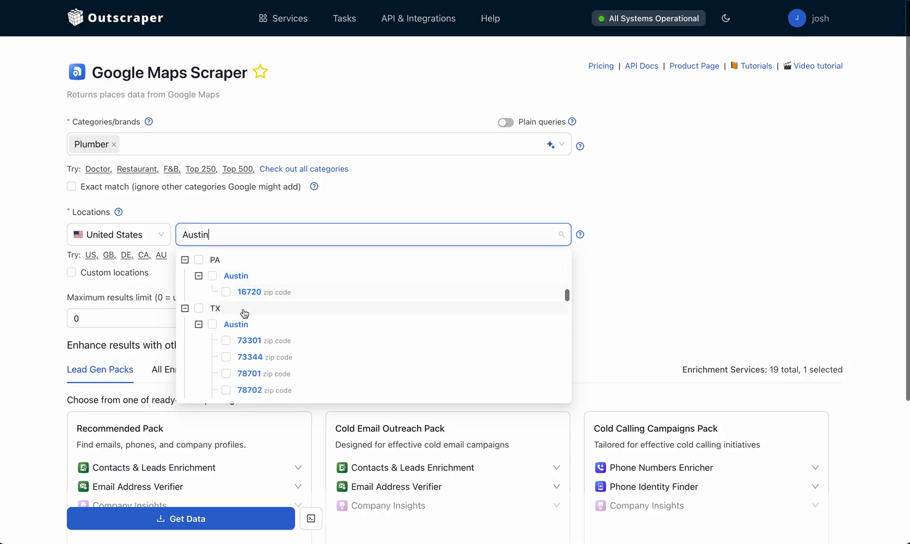
pyautogui.click(213, 325)
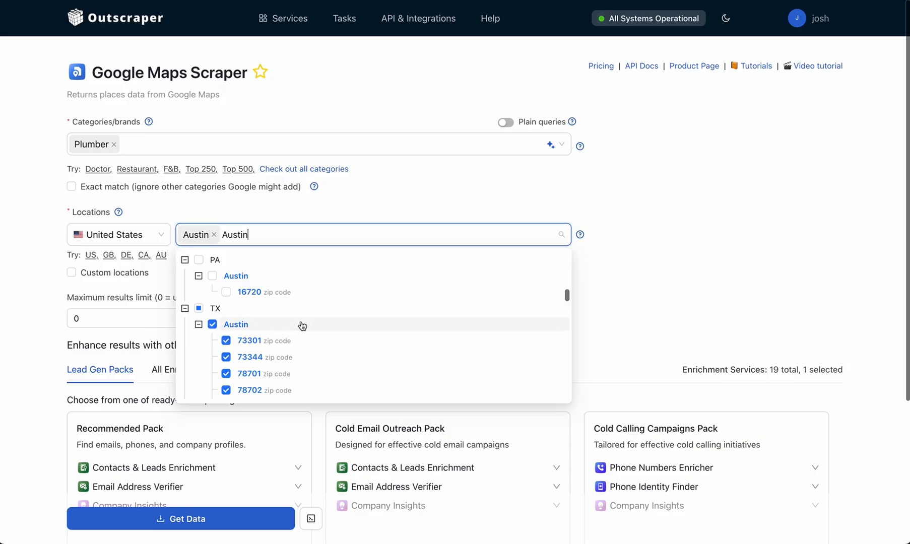
pyautogui.scroll(-1, 301, 325)
pyautogui.scroll(-1, 302, 326)
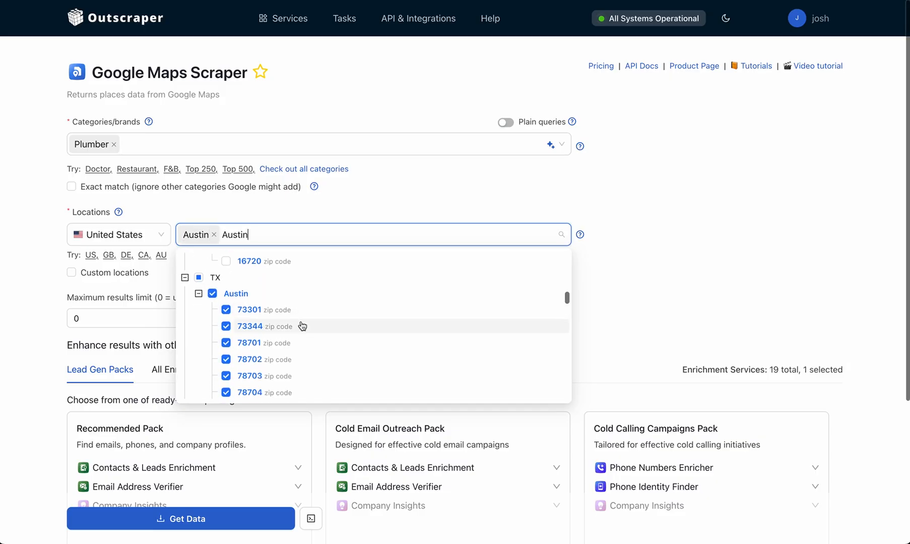
pyautogui.click(639, 282)
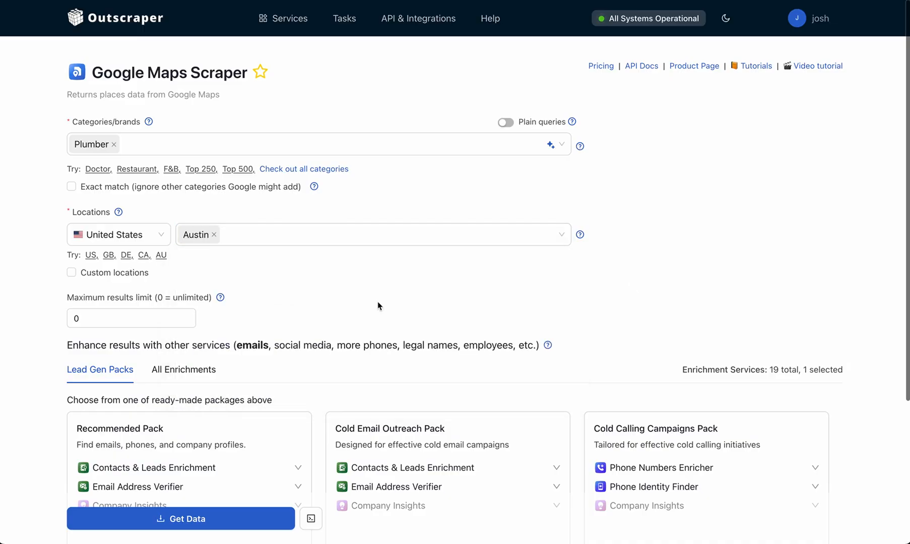
# Step: Set the maximum results limit to 50
pyautogui.click(75, 319)
pyautogui.write('5')
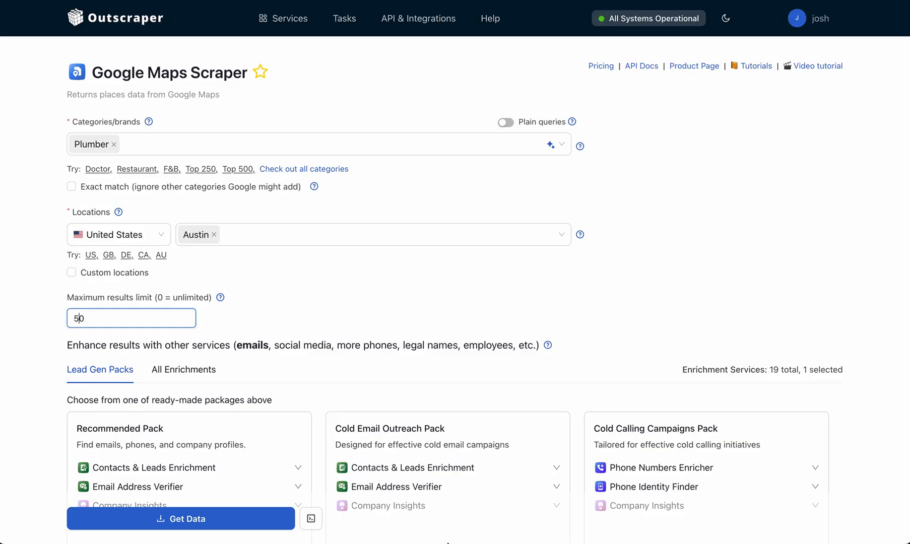
pyautogui.click(447, 543)
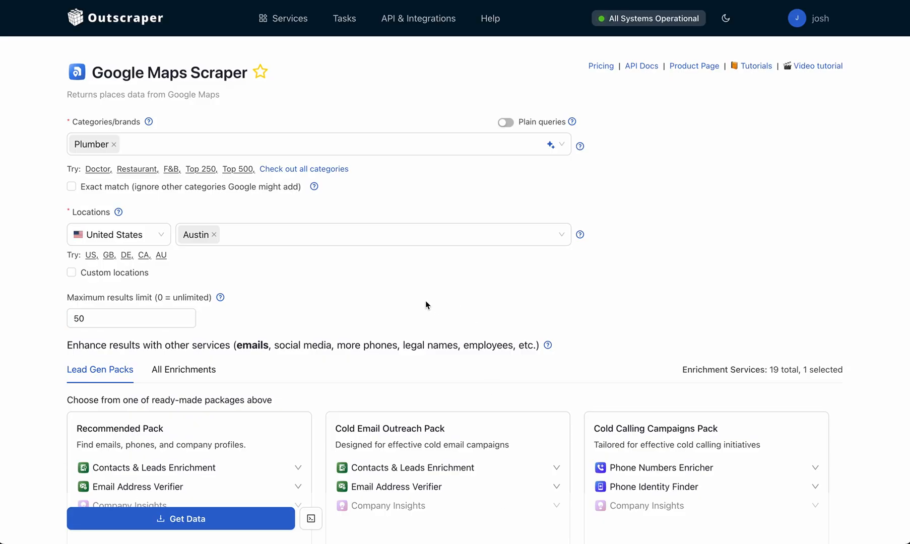
# Step: Examine the lead generation packs and the full list of enrichment services, including the selected Emails & Contacts Scraper
pyautogui.scroll(-3, 425, 300)
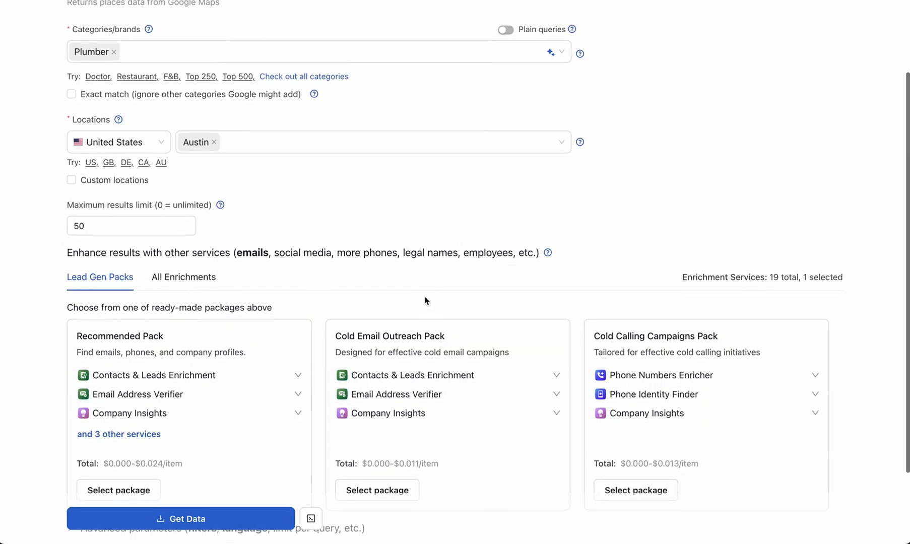
pyautogui.scroll(-3, 388, 247)
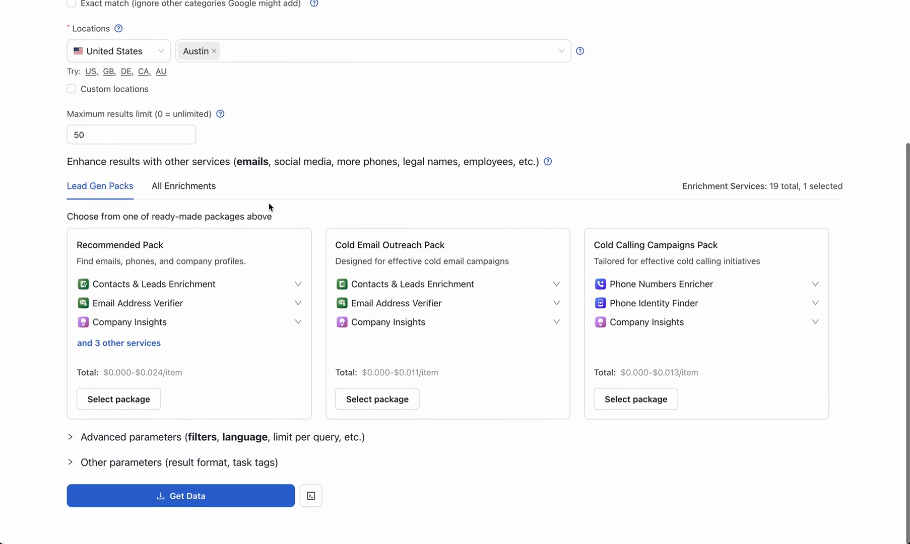
pyautogui.click(196, 187)
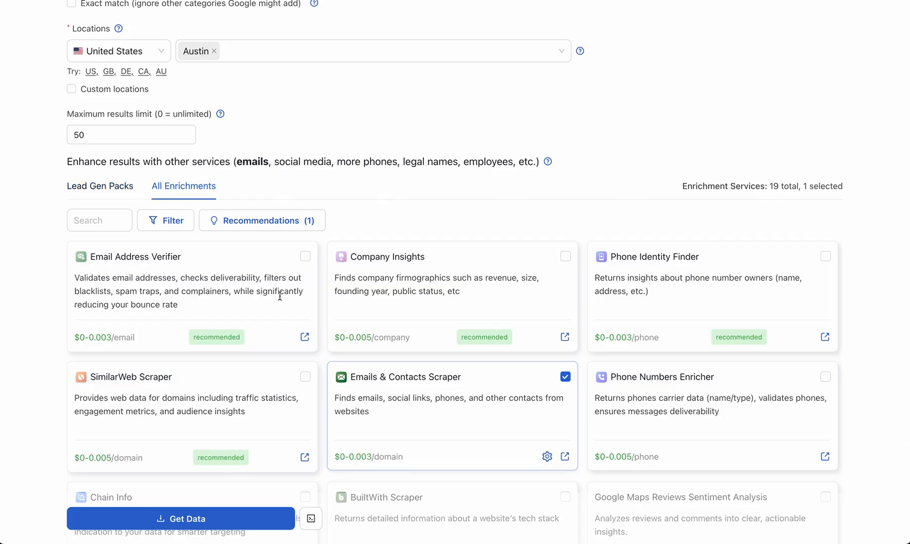
pyautogui.scroll(1, 281, 297)
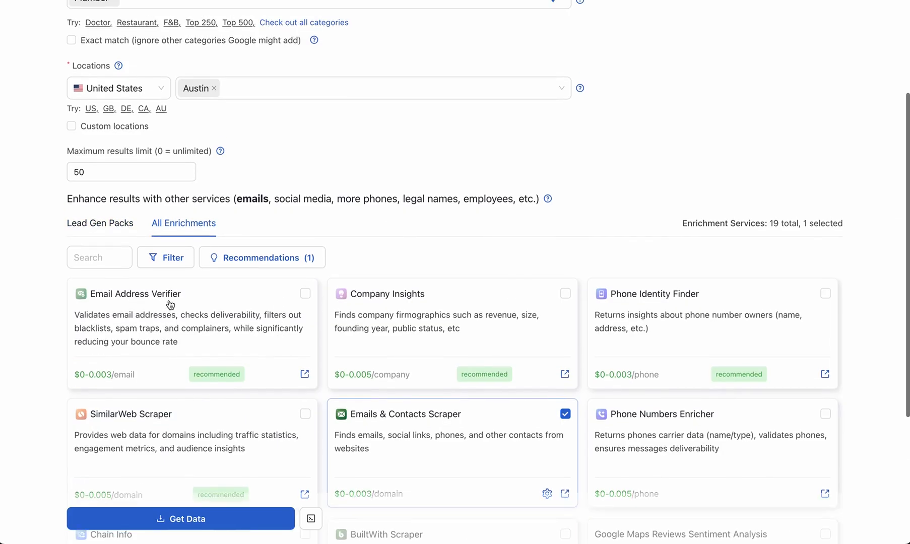
pyautogui.scroll(-4, 169, 304)
pyautogui.scroll(4, 365, 282)
pyautogui.scroll(-2, 366, 272)
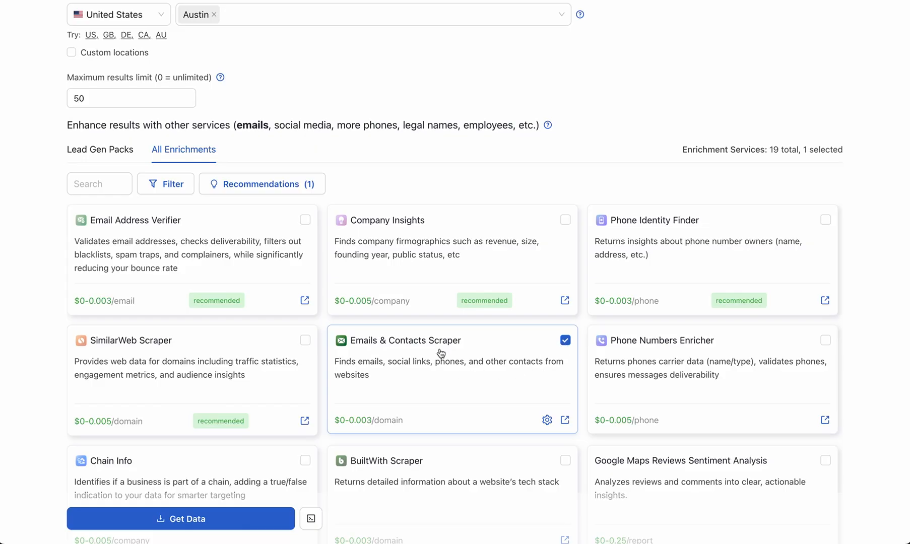
pyautogui.scroll(-2, 466, 359)
pyautogui.scroll(3, 466, 359)
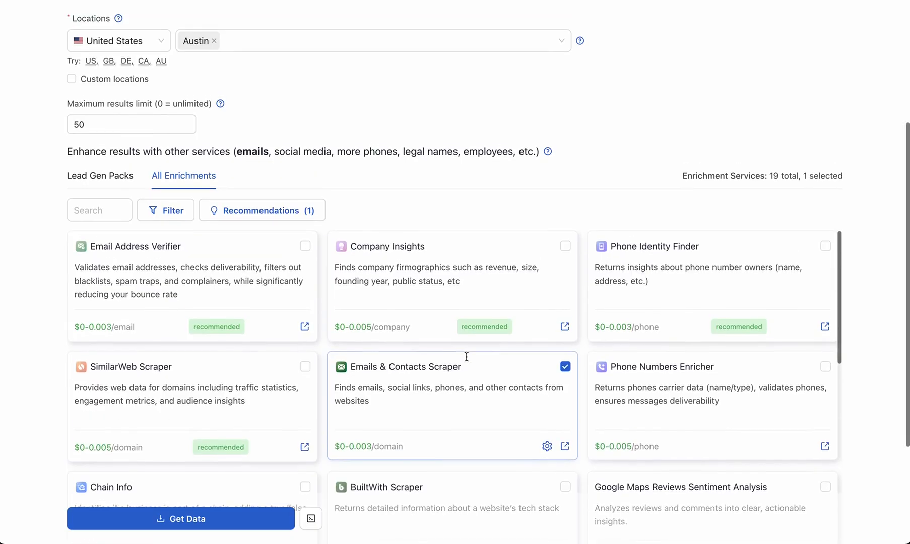
pyautogui.scroll(1, 466, 356)
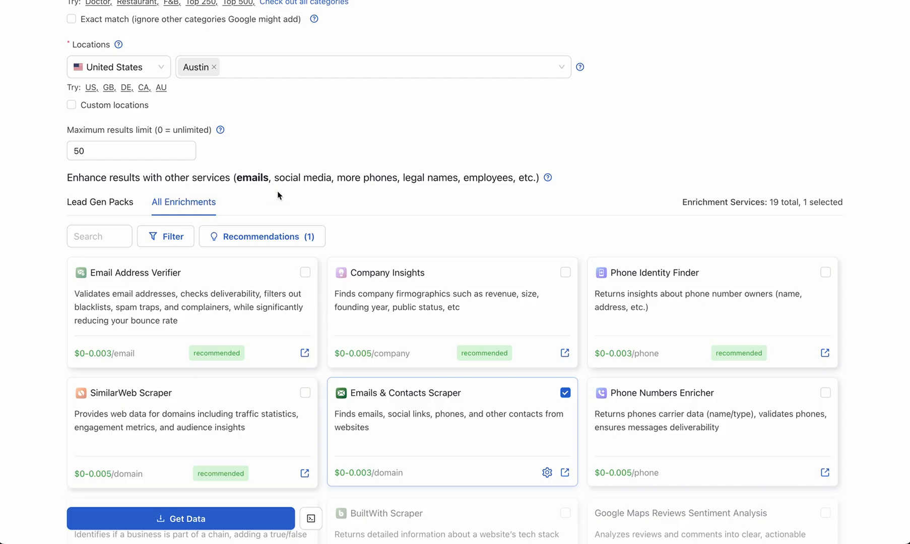
pyautogui.scroll(-1, 351, 183)
pyautogui.scroll(-3, 352, 184)
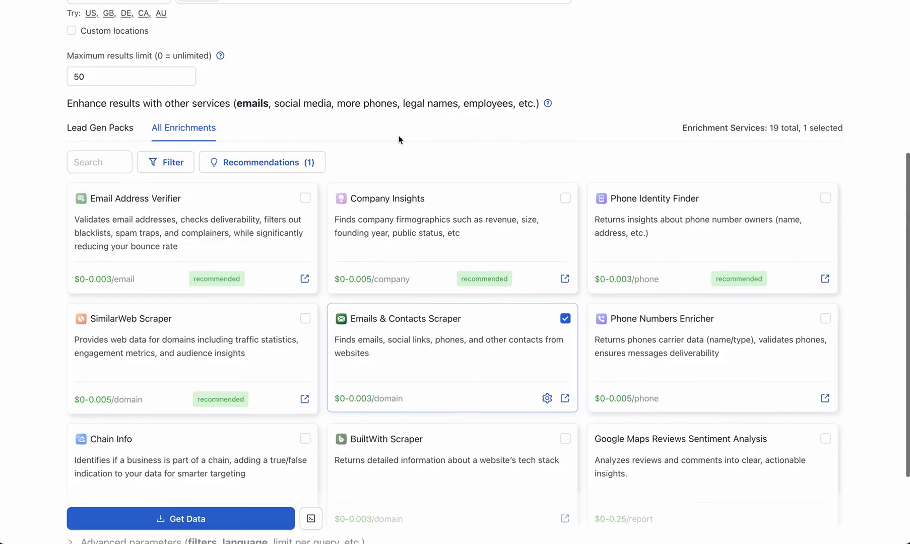
pyautogui.scroll(-5, 504, 107)
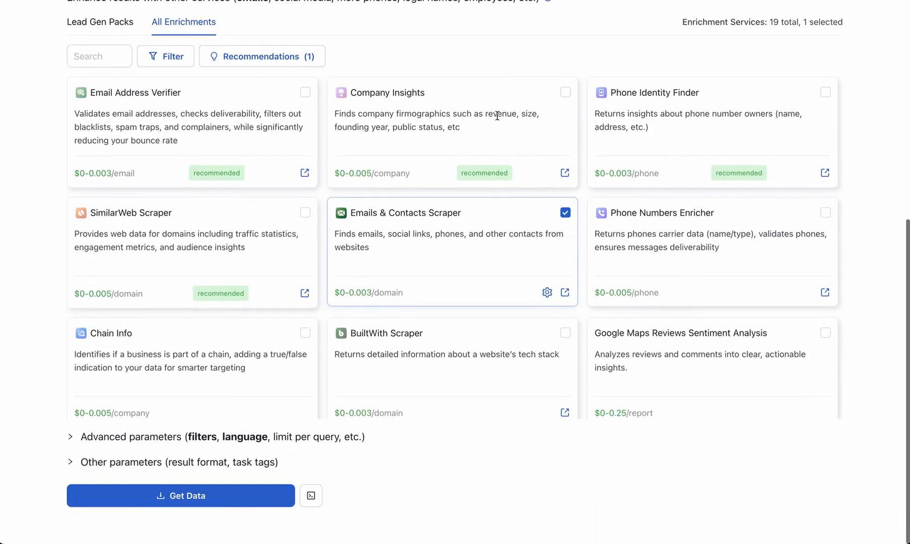
pyautogui.scroll(-1, 497, 115)
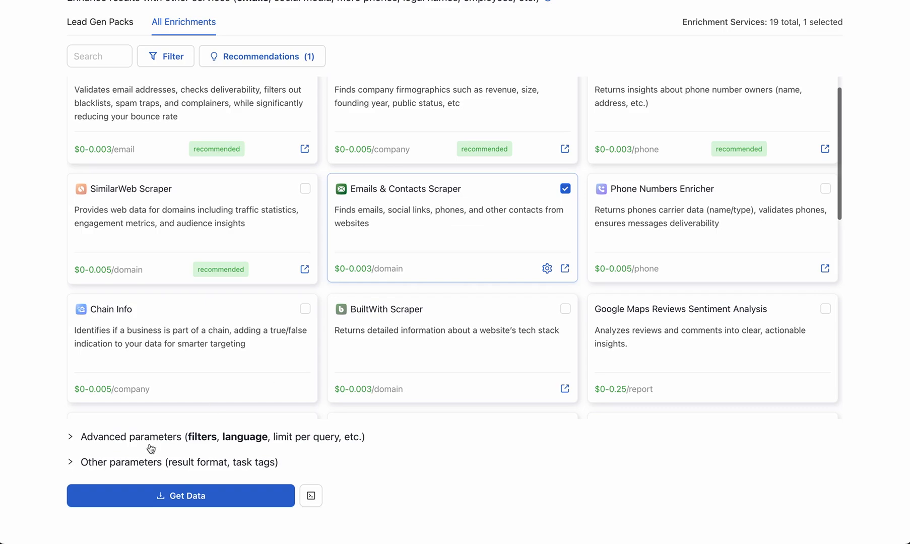
# Step: Expand the advanced parameters and apply the quick filters Only with website, Operational only, With phone, Verified and Good Rating
pyautogui.click(133, 443)
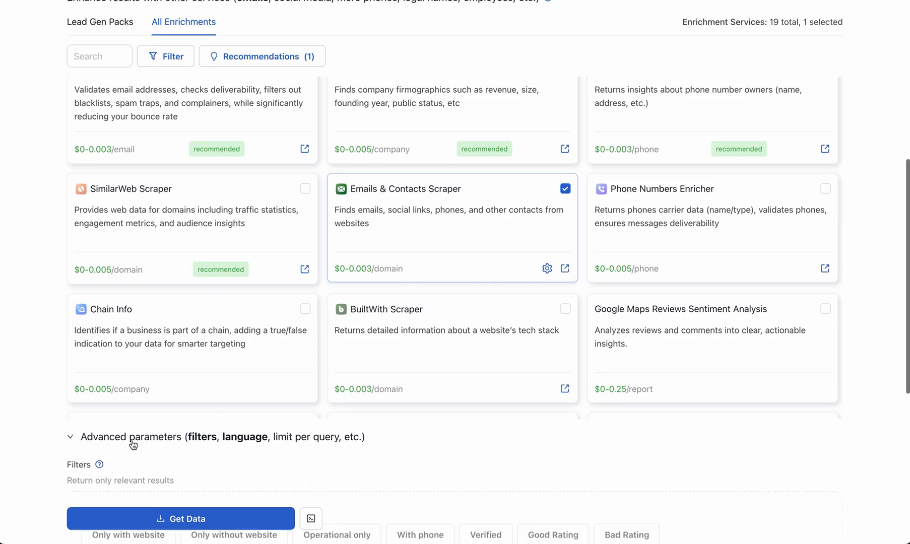
pyautogui.scroll(-7, 298, 455)
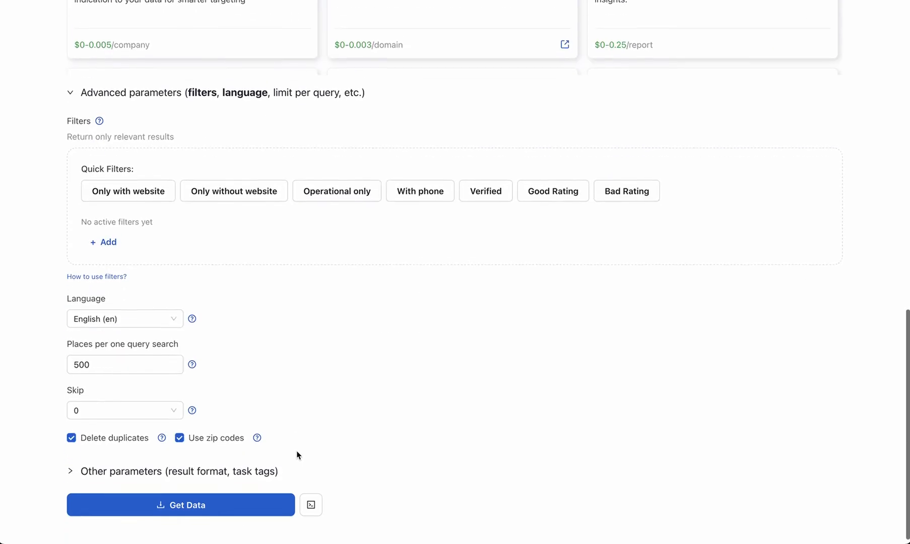
pyautogui.click(153, 193)
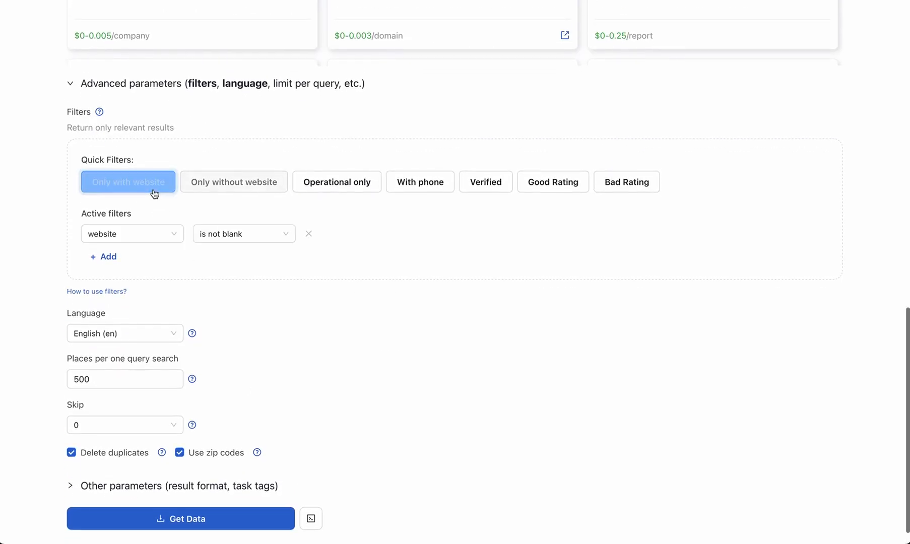
pyautogui.click(341, 191)
pyautogui.click(434, 187)
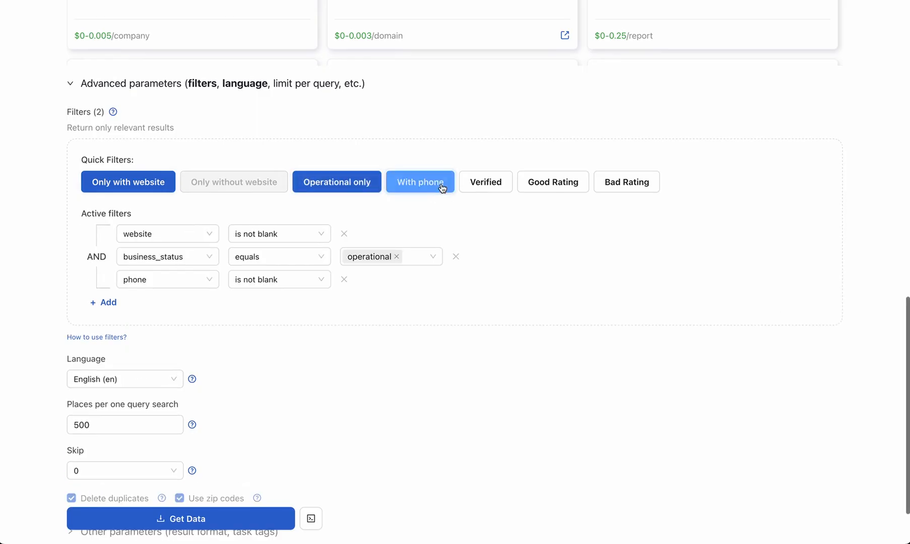
pyautogui.click(488, 184)
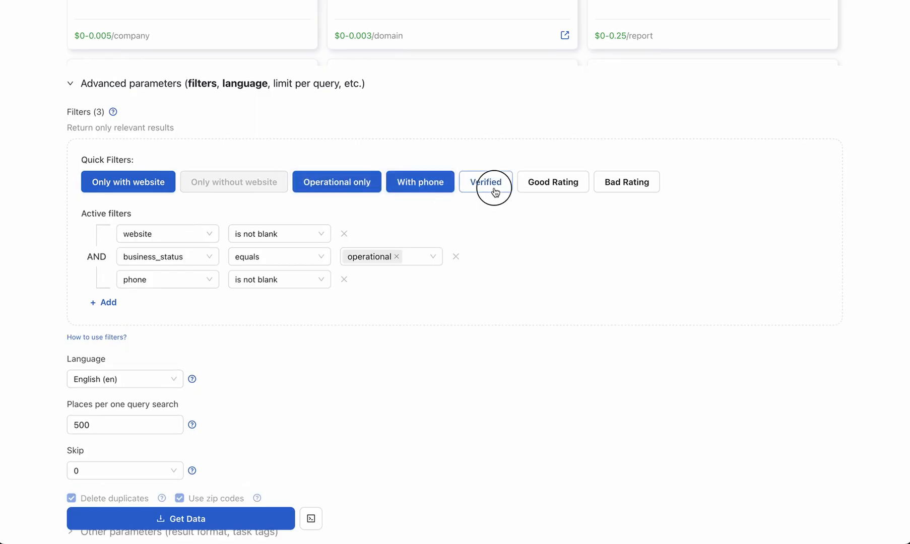
pyautogui.click(564, 189)
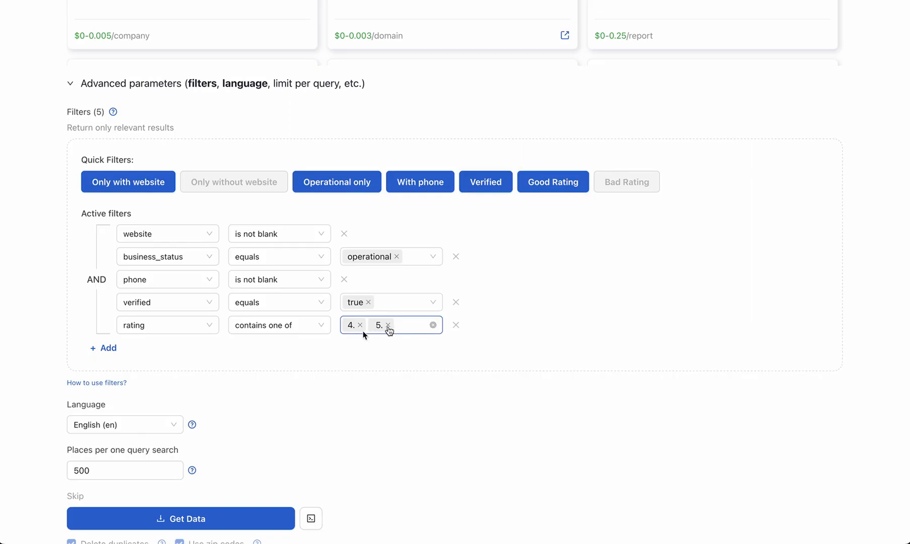
# Step: Check the places-per-query, result format and task tag parameters, and request the data to bring up the task confirmation
pyautogui.scroll(-3, 546, 344)
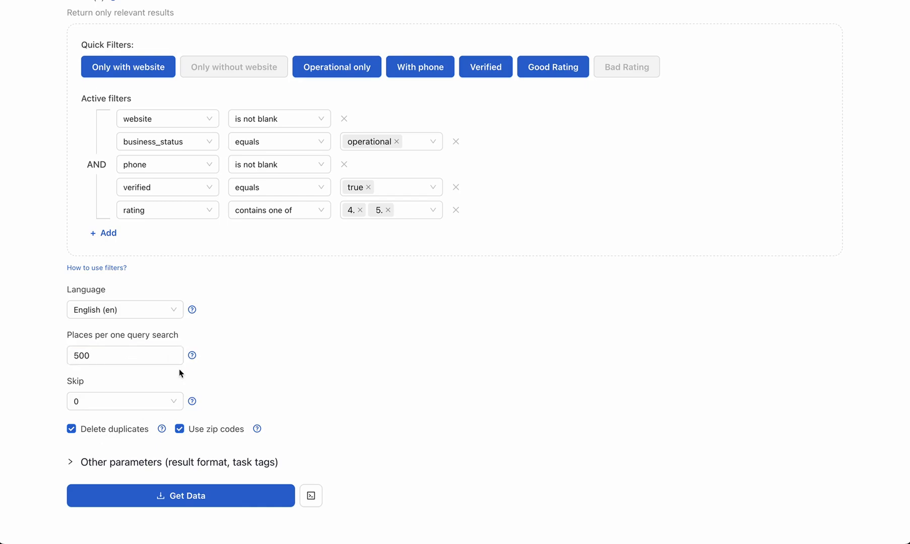
pyautogui.moveTo(193, 358)
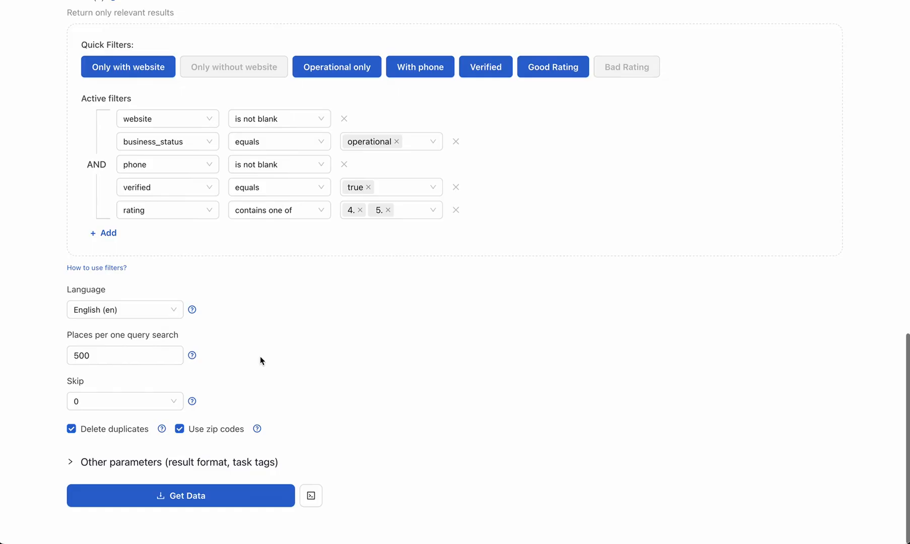
pyautogui.click(150, 466)
pyautogui.scroll(-3, 369, 372)
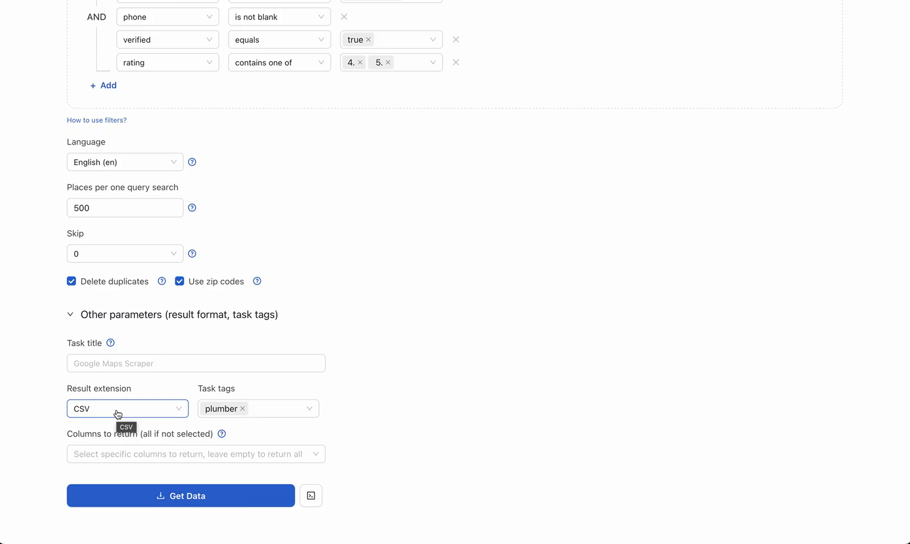
pyautogui.click(216, 500)
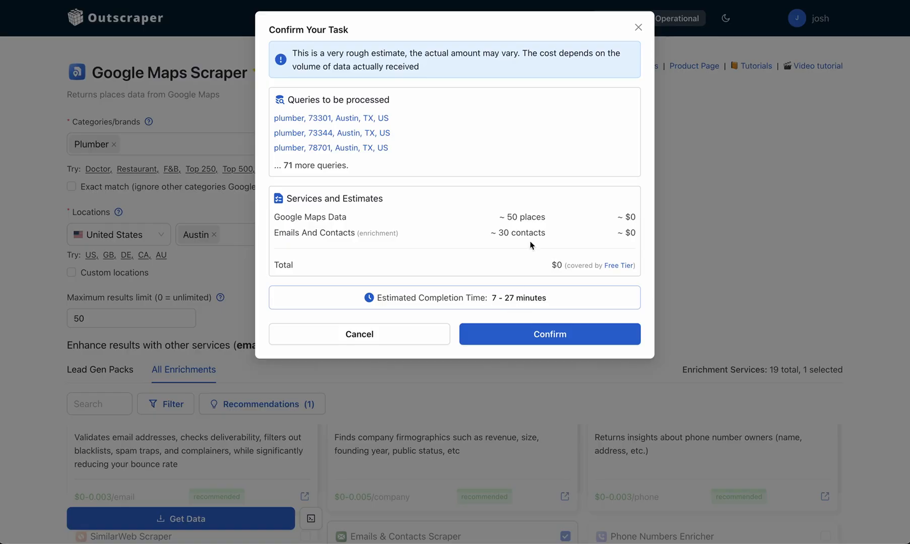
# Step: Confirm the plumber scraping task and open the list of tasks to follow its progress
pyautogui.click(543, 342)
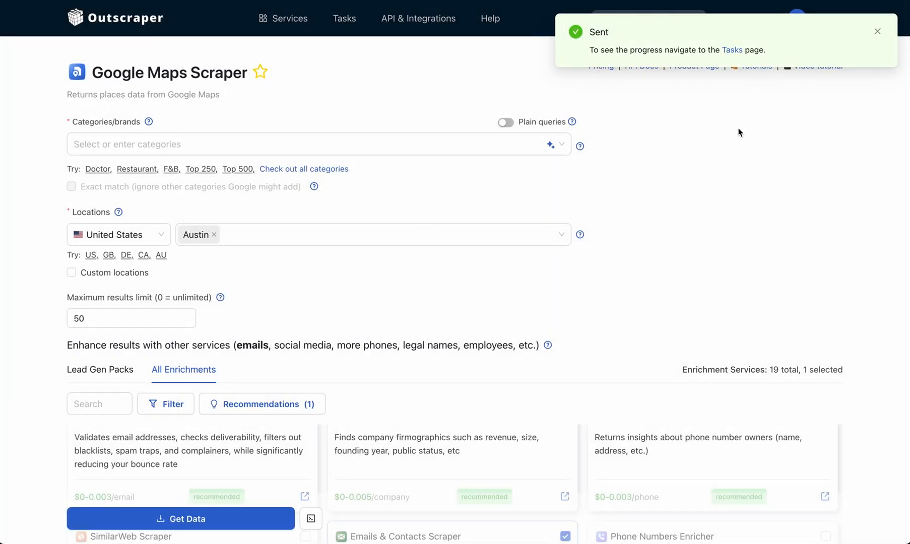
pyautogui.click(739, 51)
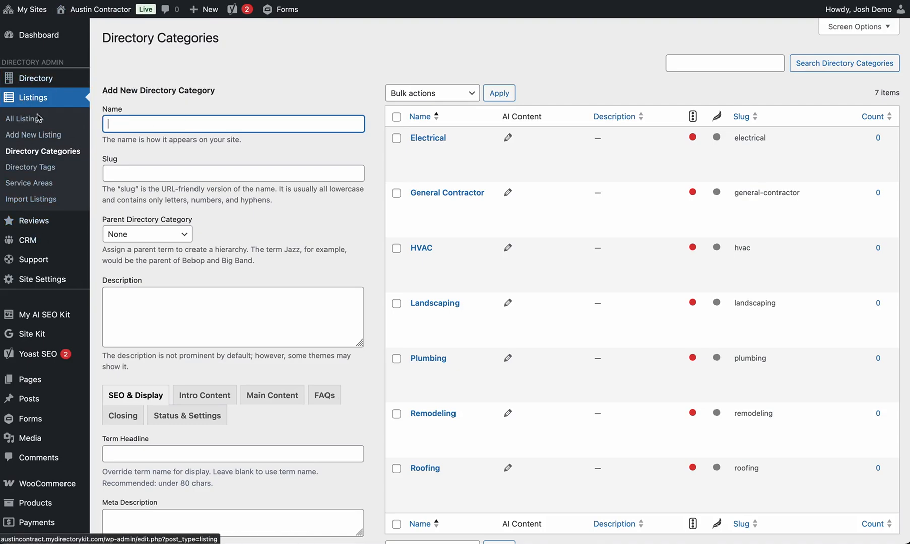
pyautogui.click(21, 200)
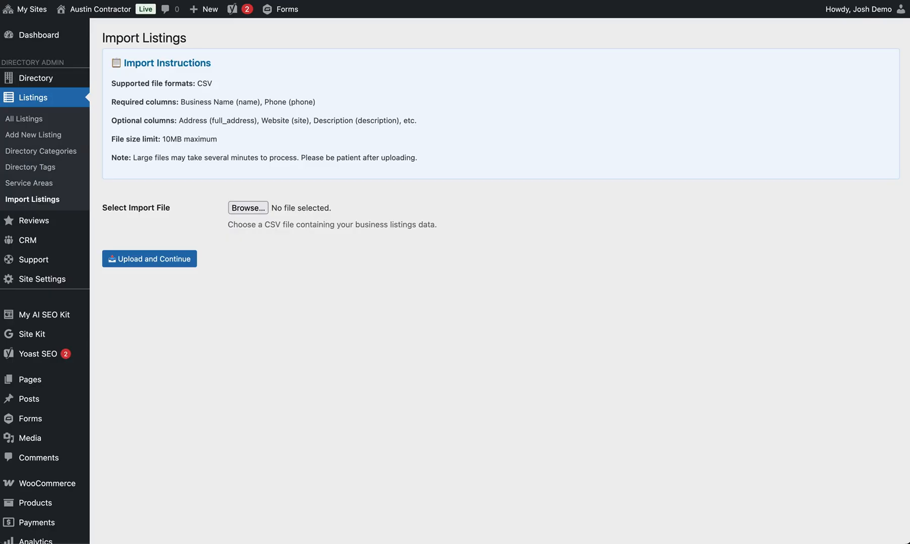
pyautogui.moveTo(665, 220); pyautogui.dragTo(309, 217)
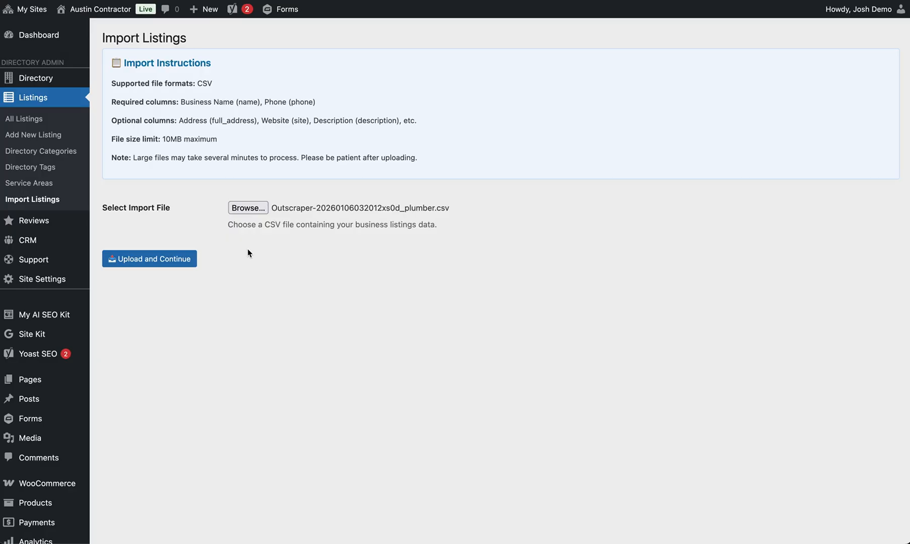
pyautogui.click(187, 260)
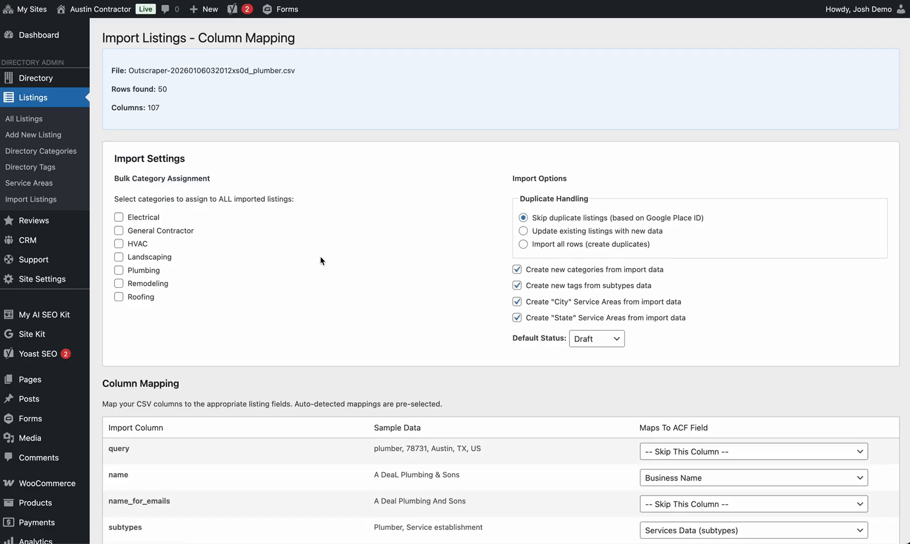
# Step: Assign all imported listings to Plumbing, choose Update existing listings with new data, and disable creating new categories from import data
pyautogui.scroll(-3, 320, 260)
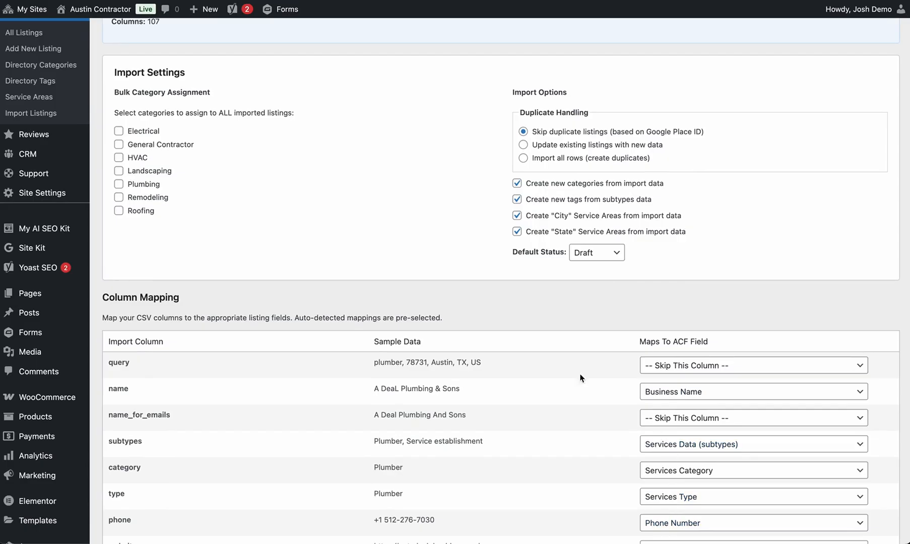
pyautogui.scroll(3, 273, 199)
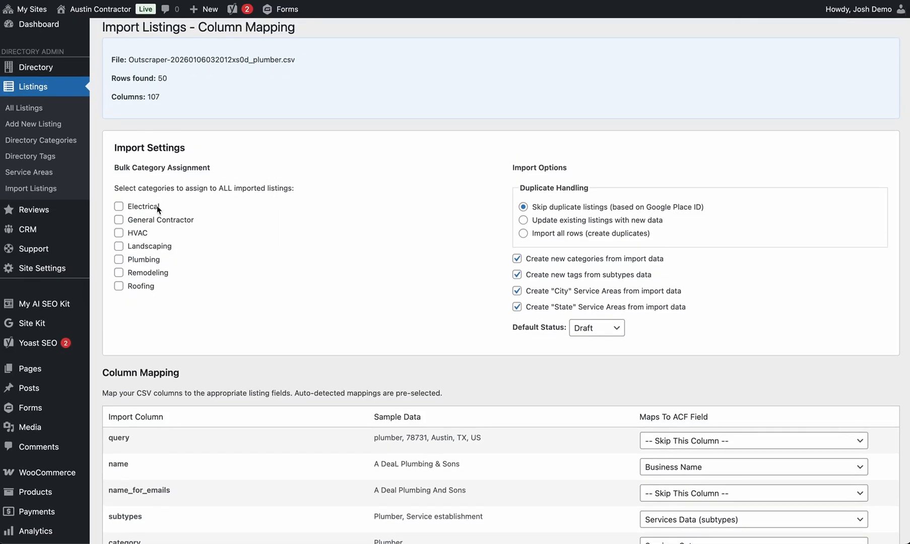
pyautogui.click(120, 260)
pyautogui.click(616, 226)
pyautogui.click(598, 264)
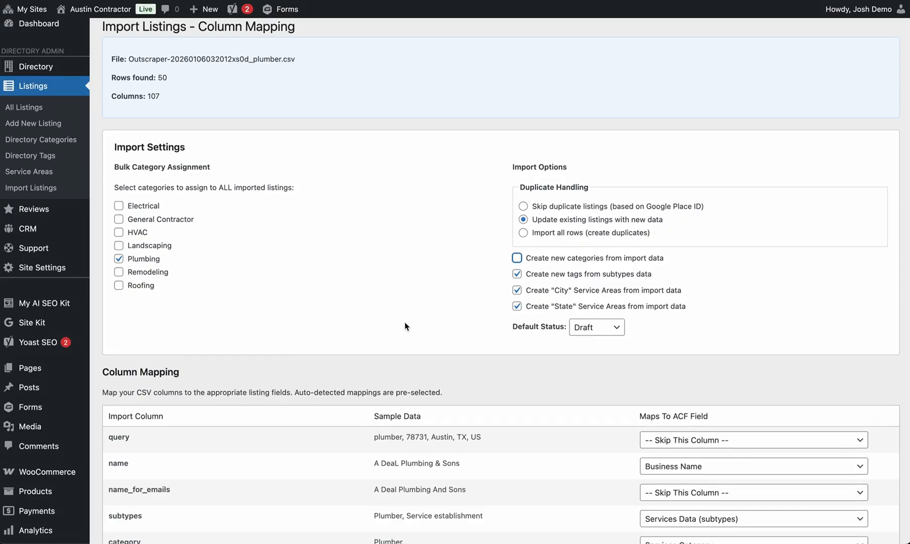
# Step: Examine the column mappings from the business, address and review data through the email, phone and social media columns
pyautogui.scroll(-5, 516, 252)
pyautogui.scroll(-4, 596, 239)
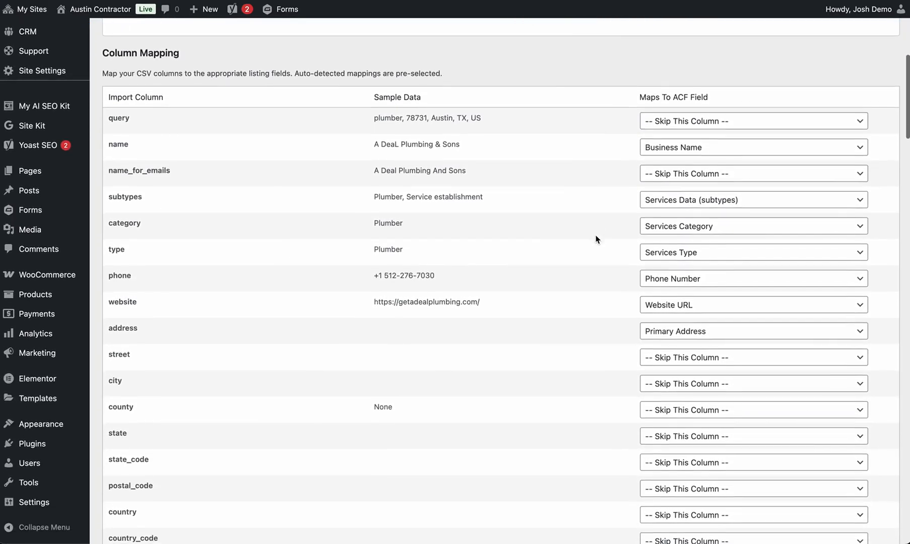
pyautogui.scroll(-1, 575, 234)
pyautogui.scroll(2, 569, 233)
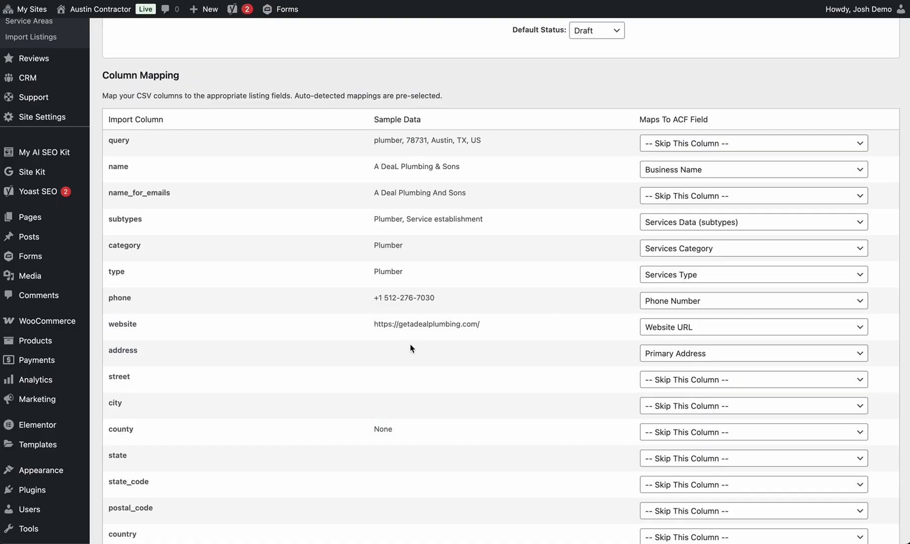
pyautogui.scroll(-3, 317, 361)
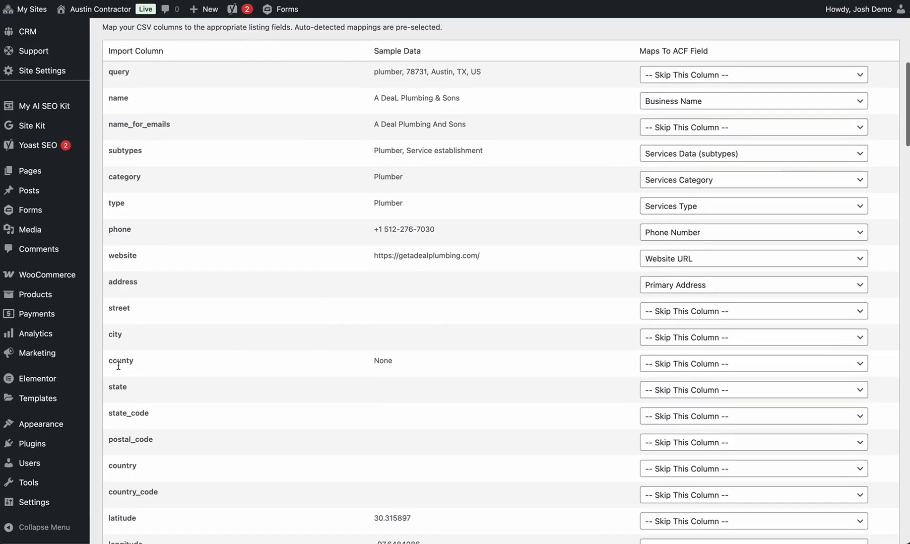
pyautogui.scroll(-2, 125, 491)
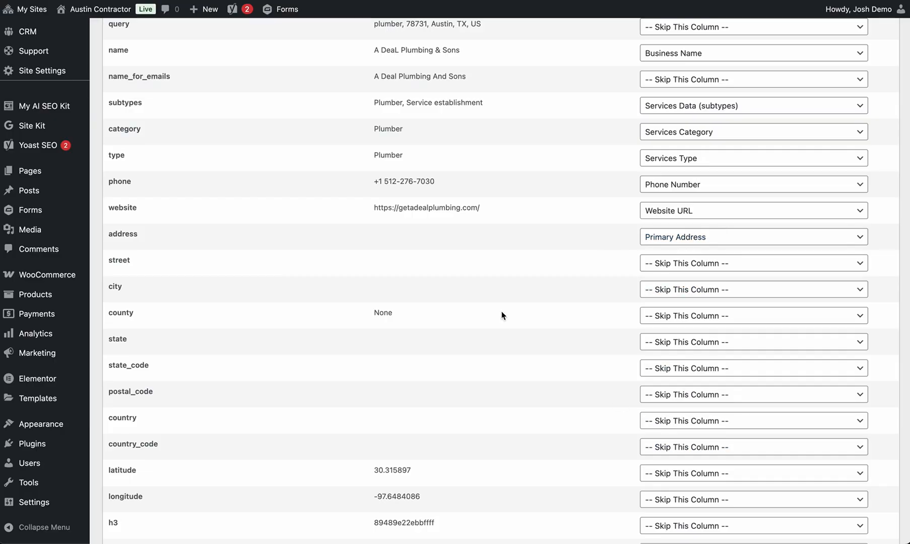
pyautogui.scroll(-6, 502, 315)
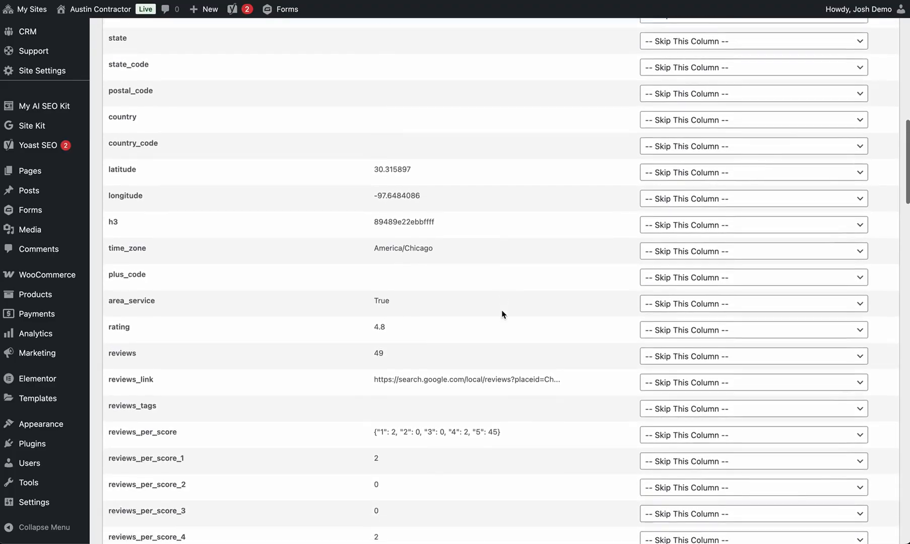
pyautogui.scroll(-2, 502, 310)
pyautogui.scroll(4, 502, 310)
pyautogui.scroll(-9, 502, 310)
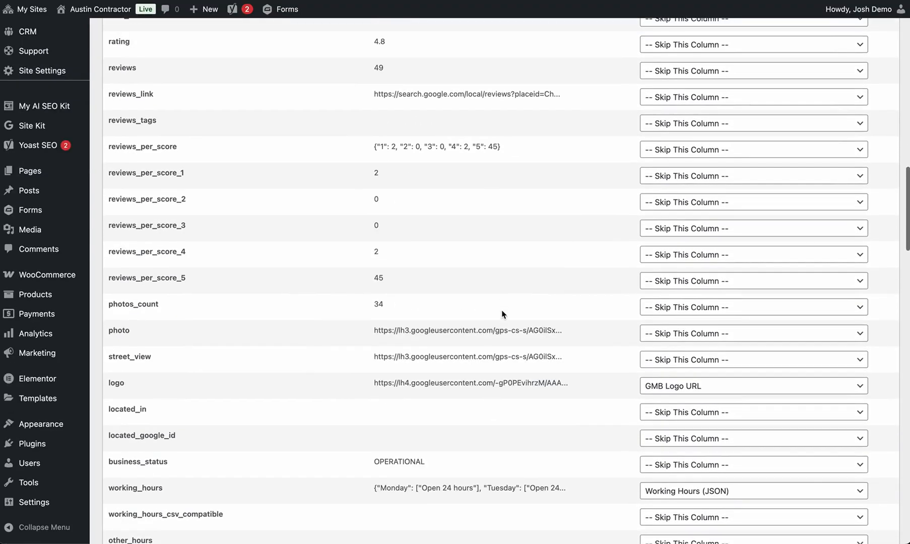
pyautogui.scroll(-4, 502, 309)
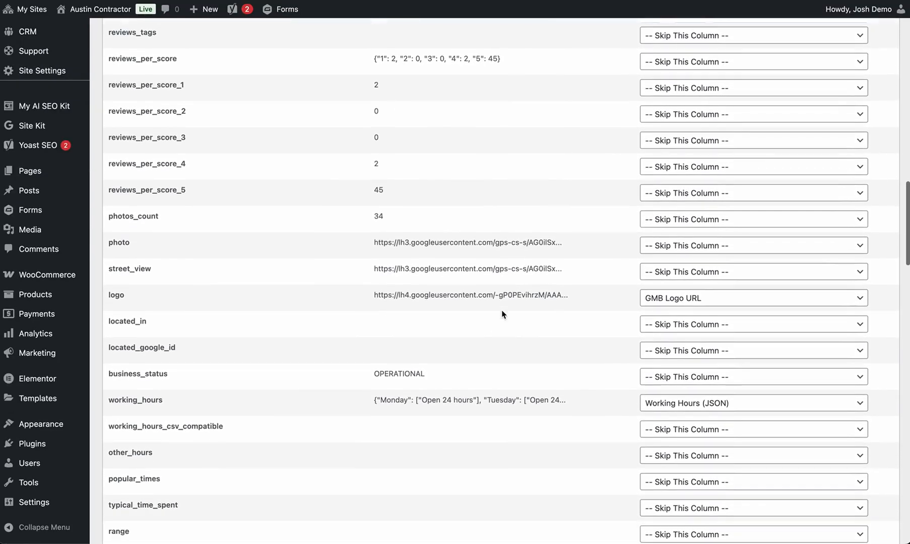
pyautogui.scroll(-5, 501, 310)
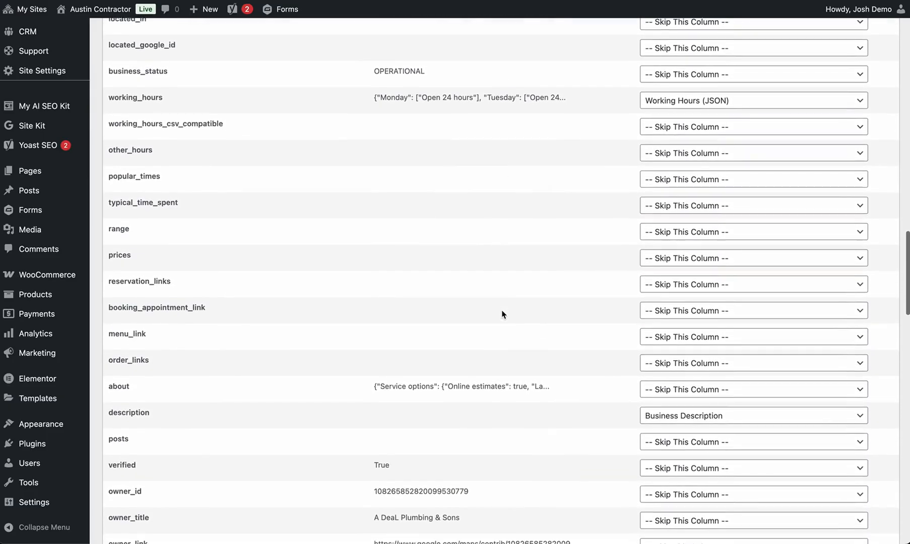
pyautogui.scroll(-7, 501, 311)
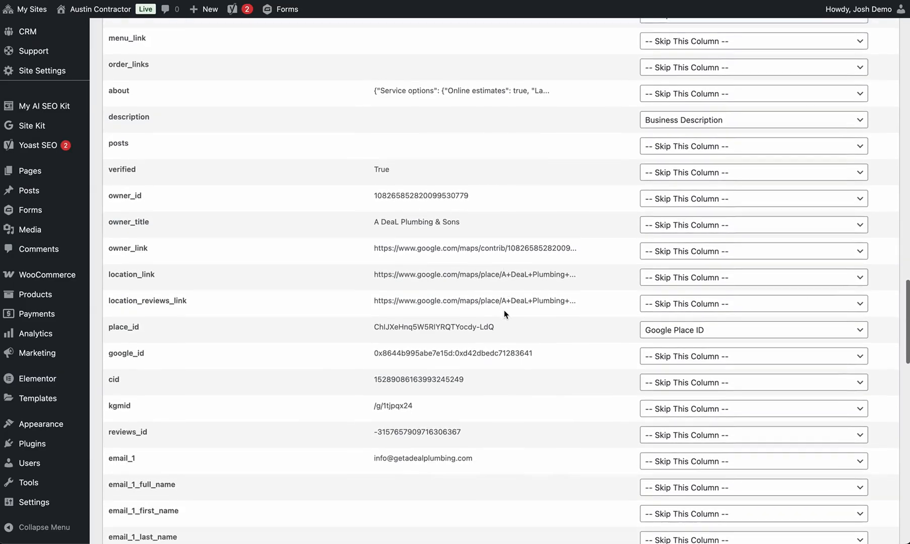
pyautogui.scroll(-7, 504, 311)
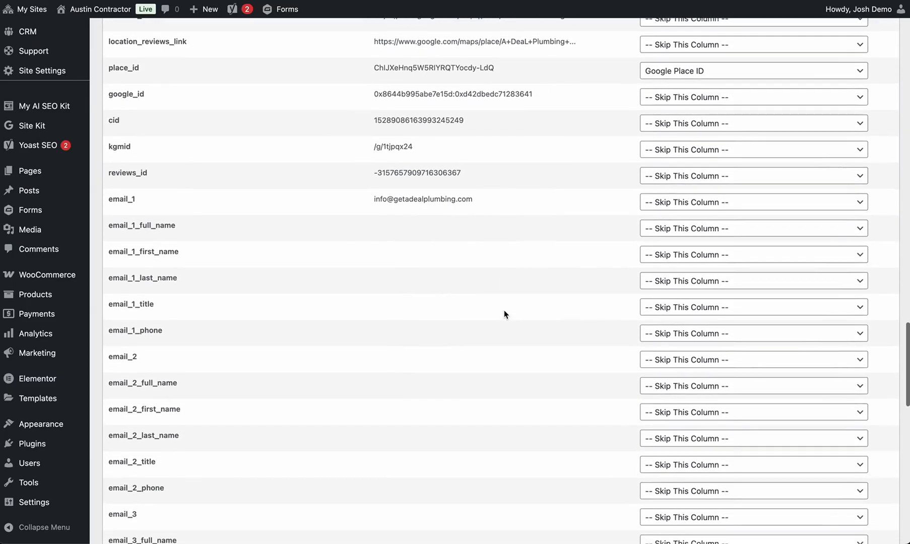
pyautogui.scroll(-3, 504, 311)
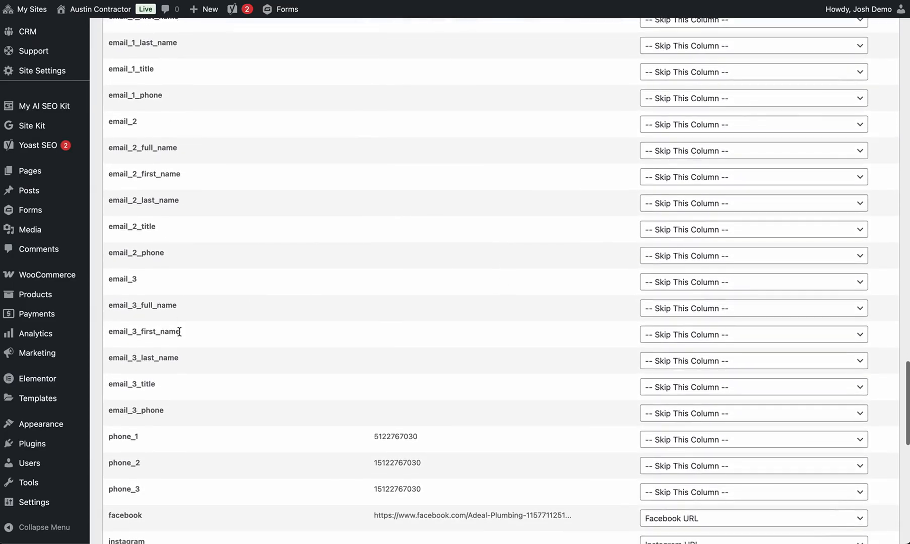
pyautogui.scroll(-5, 179, 333)
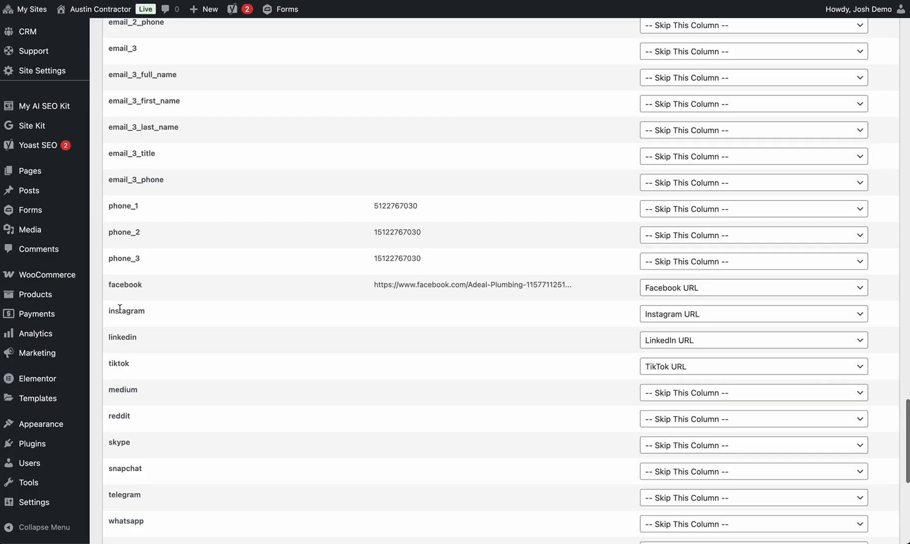
pyautogui.scroll(-2, 121, 343)
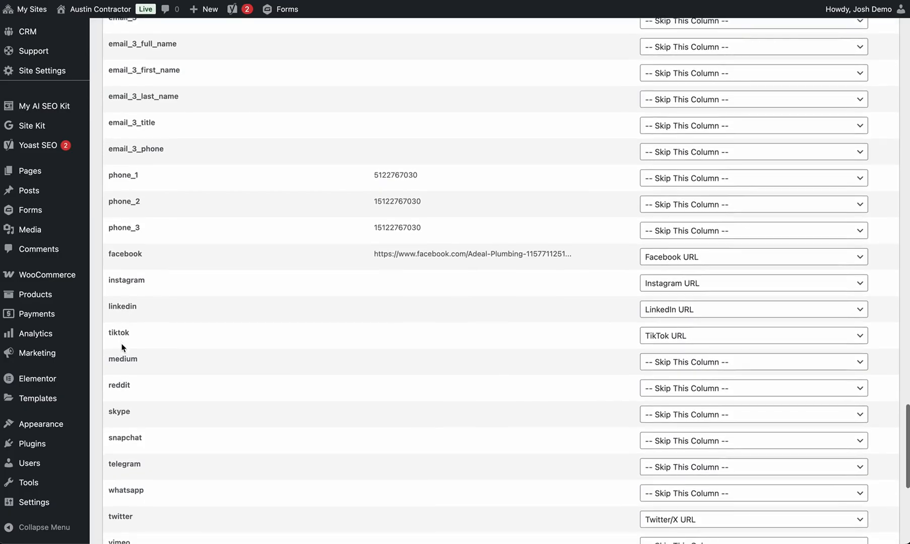
pyautogui.scroll(-1, 667, 329)
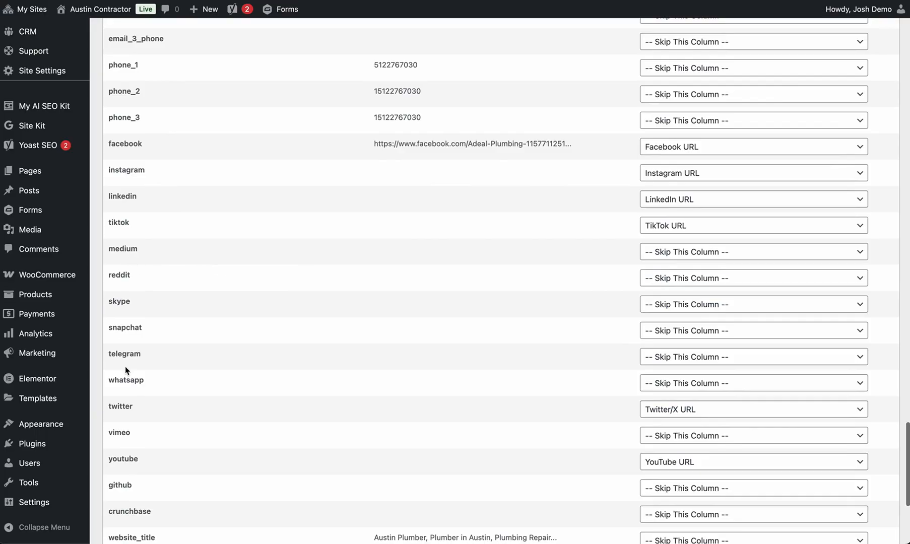
# Step: Look through the target fields available for the reddit column without changing its mapping
pyautogui.click(660, 278)
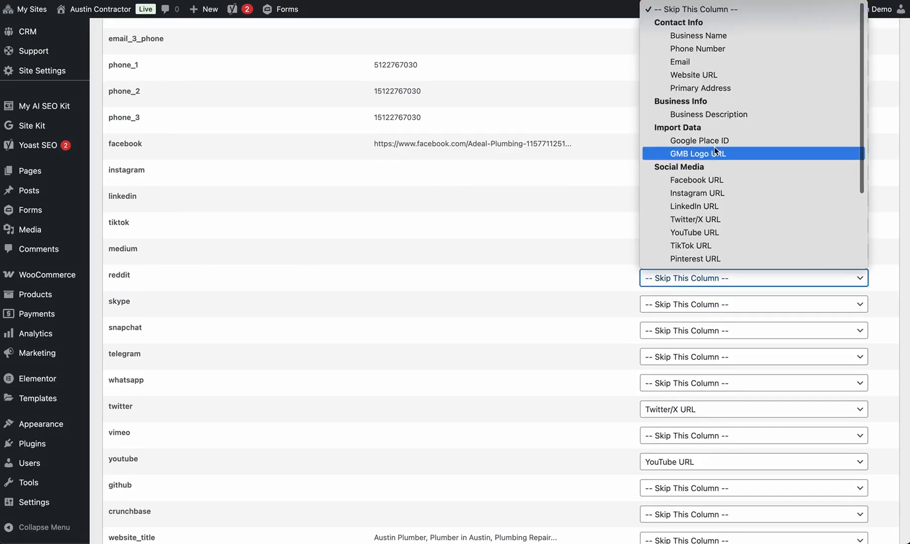
pyautogui.scroll(-1, 715, 147)
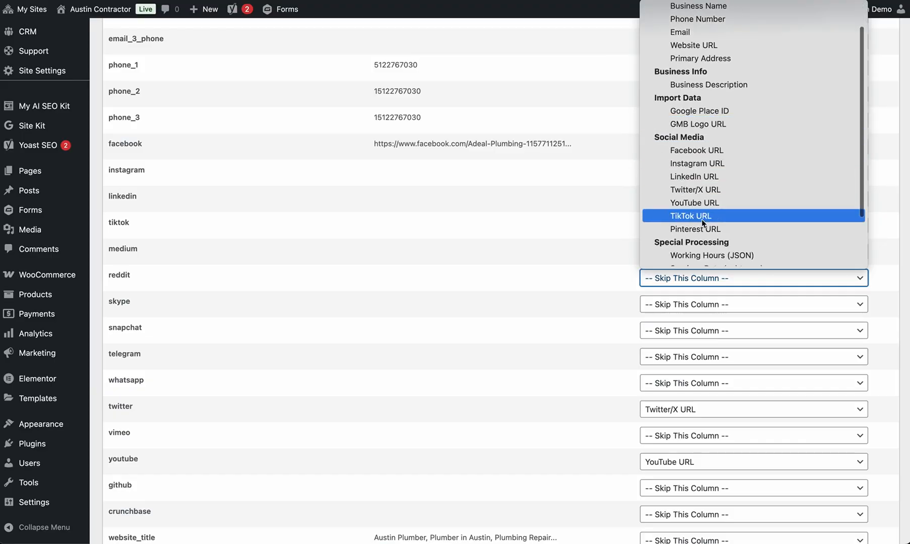
pyautogui.click(579, 192)
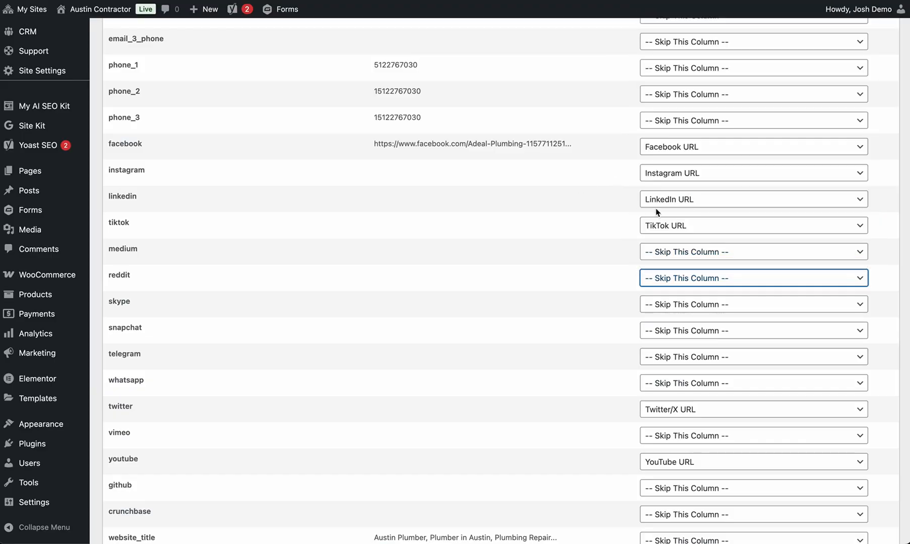
# Step: Review the remaining social media and website column mappings, and recheck the skipped email and phone columns
pyautogui.scroll(-3, 672, 229)
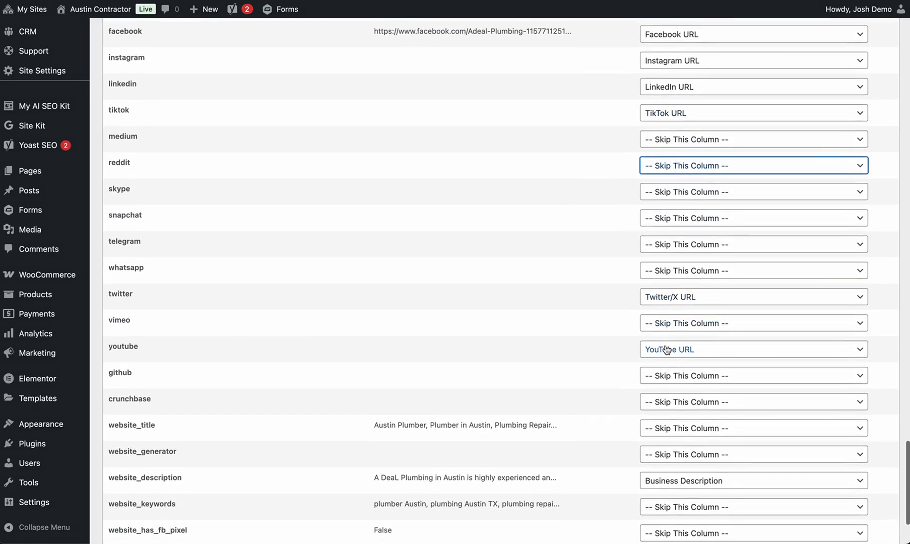
pyautogui.scroll(-3, 667, 348)
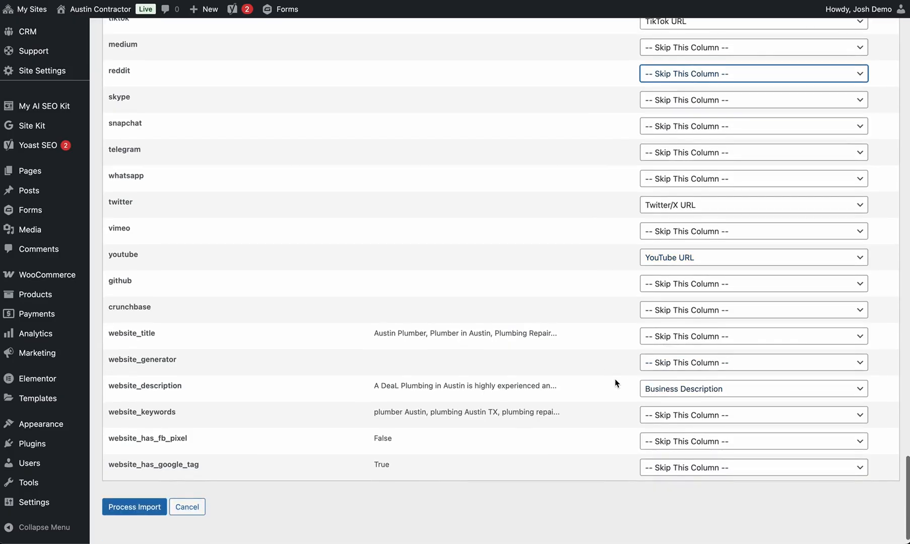
pyautogui.scroll(10, 613, 383)
pyautogui.scroll(10, 614, 382)
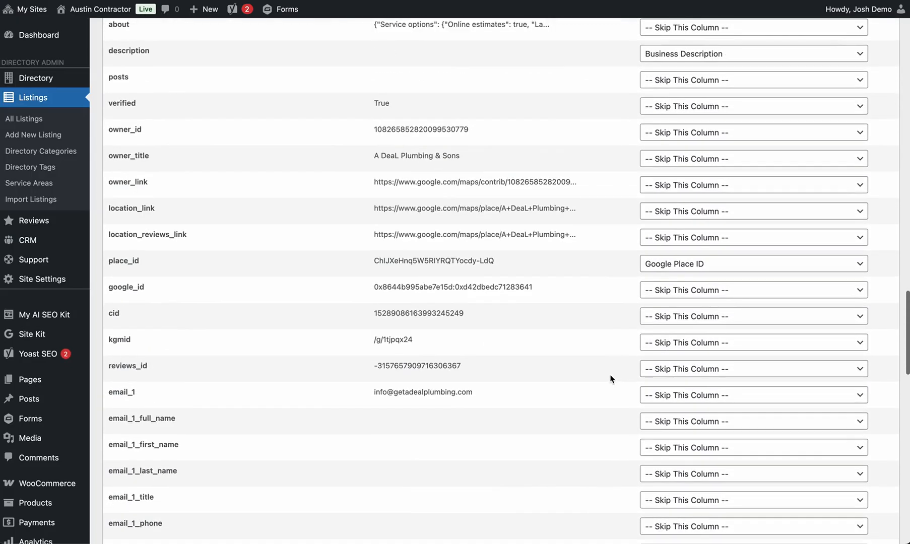
pyautogui.scroll(-11, 143, 333)
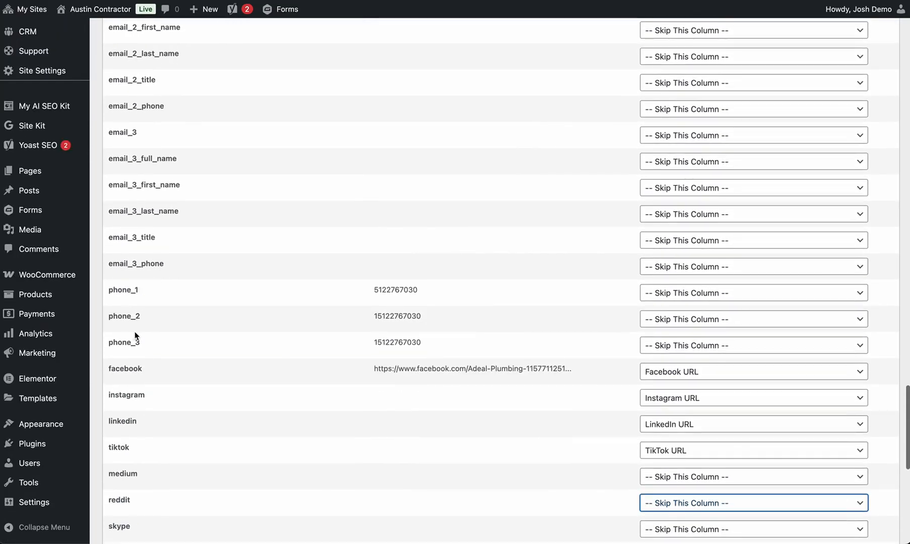
pyautogui.scroll(-1, 353, 393)
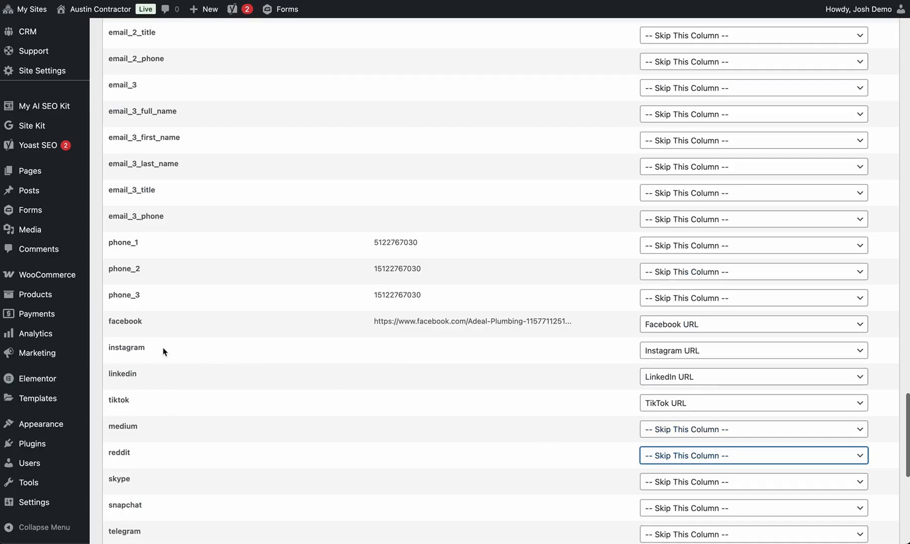
pyautogui.scroll(-8, 741, 328)
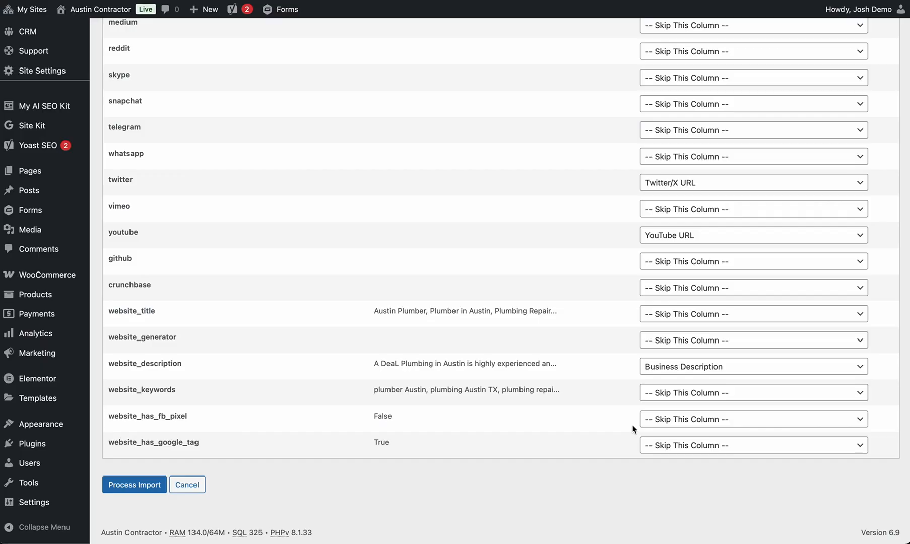
# Step: Process the listings import and look through the per-row import results
pyautogui.click(122, 485)
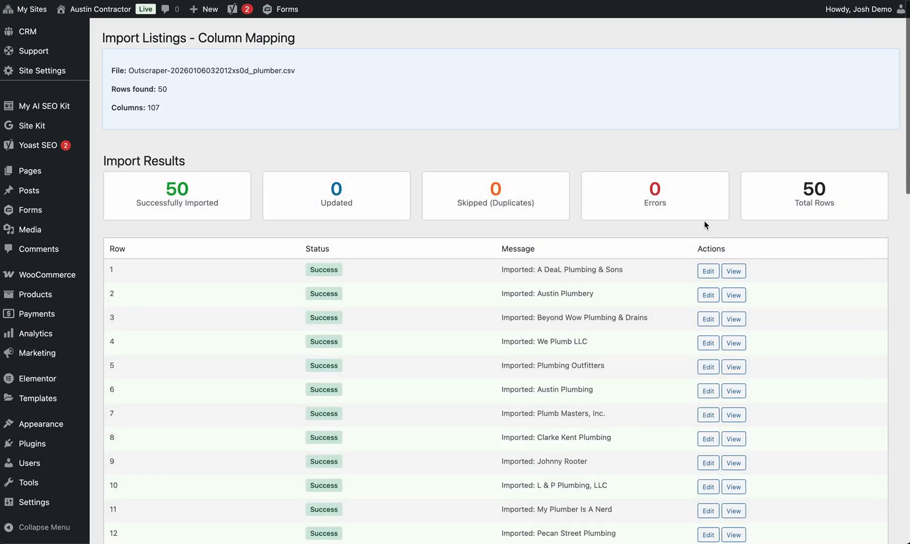
pyautogui.moveTo(543, 269); pyautogui.dragTo(643, 276)
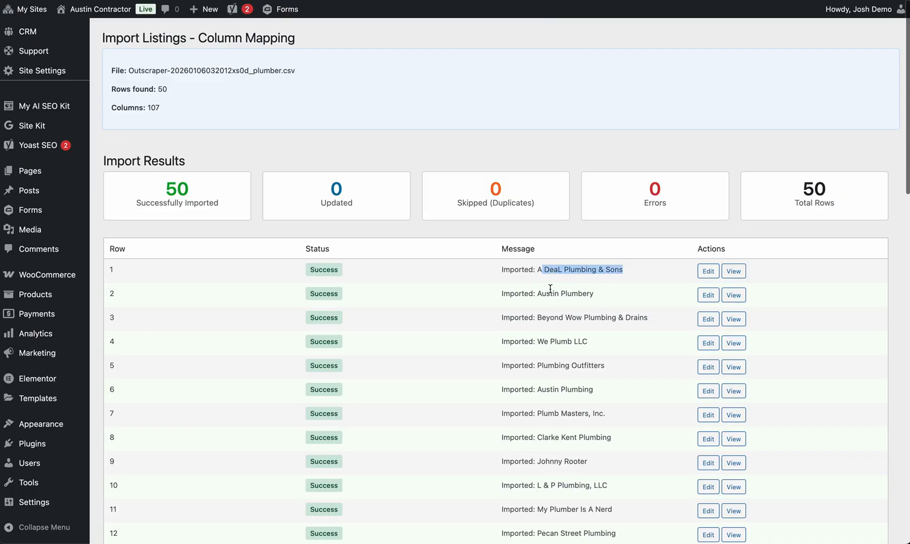
pyautogui.doubleClick(580, 294)
pyautogui.scroll(-5, 582, 298)
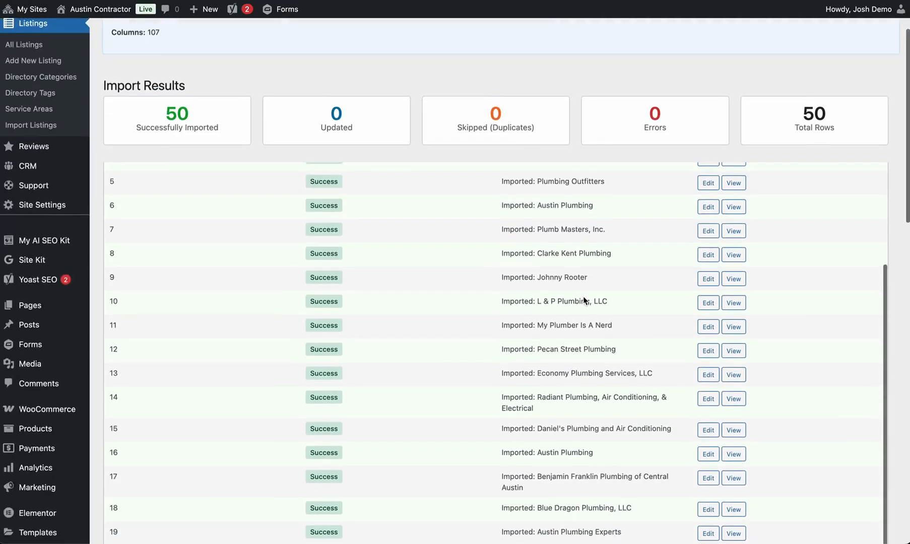
pyautogui.scroll(-2, 583, 301)
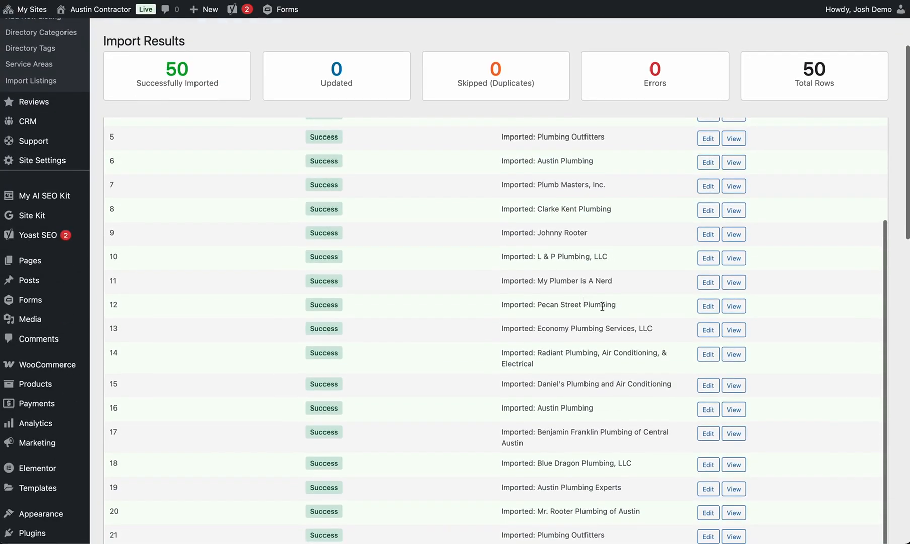
# Step: View the imported Johnny Rooter listing from the import results and open the list of all listings
pyautogui.click(735, 235)
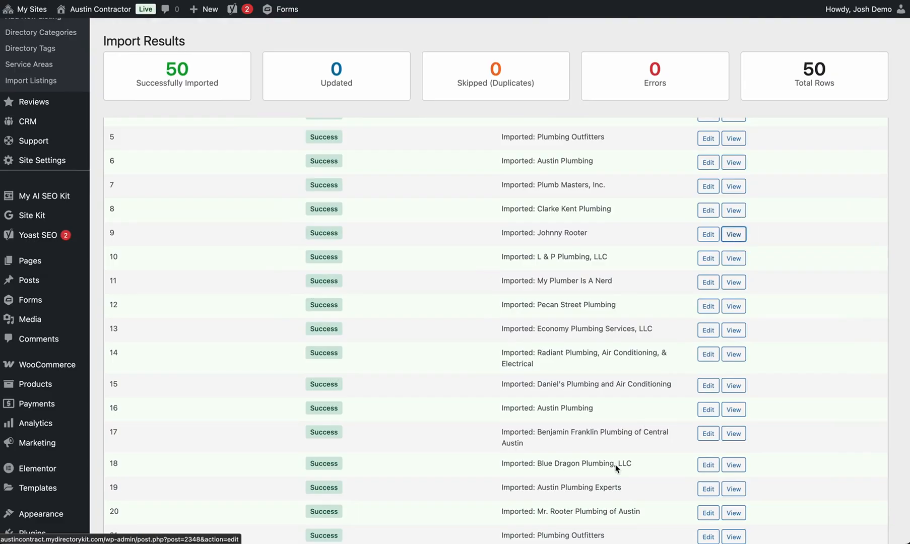
pyautogui.scroll(-1, 536, 539)
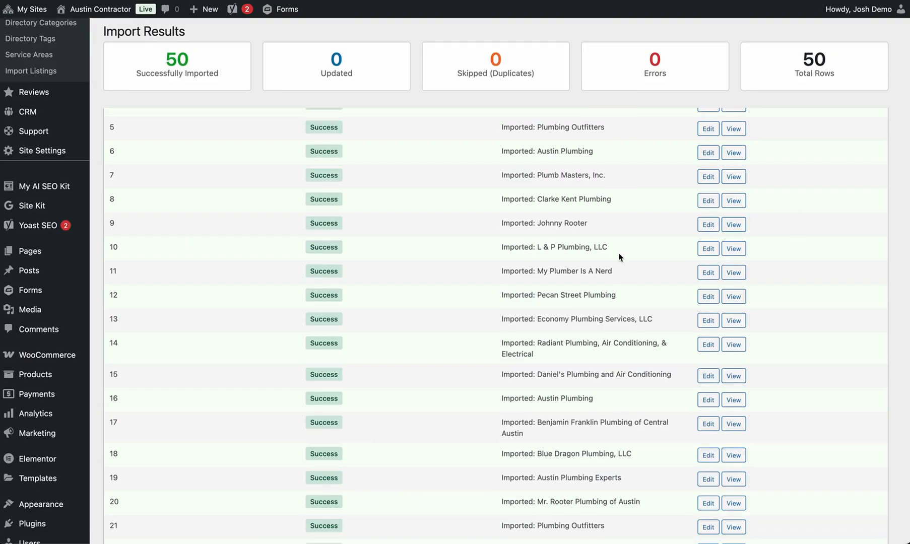
pyautogui.scroll(4, 619, 256)
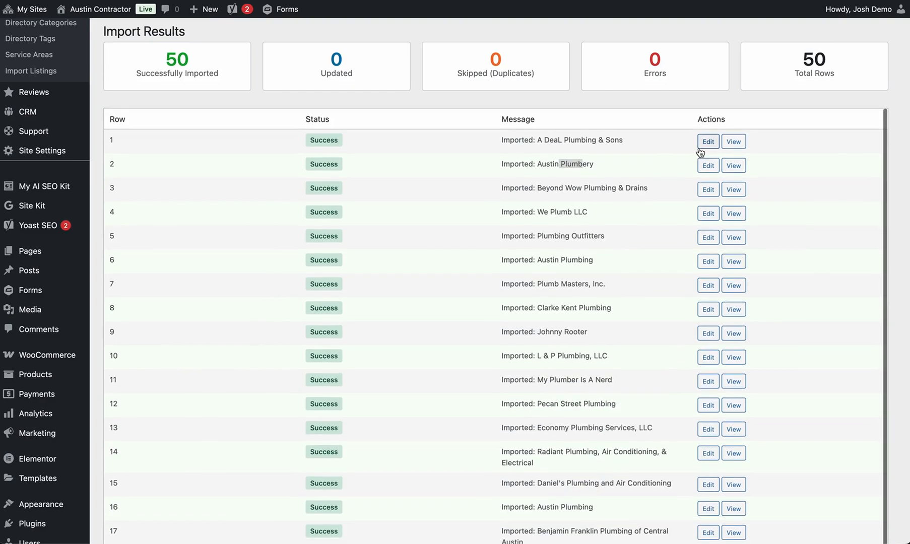
pyautogui.scroll(3, 20, 76)
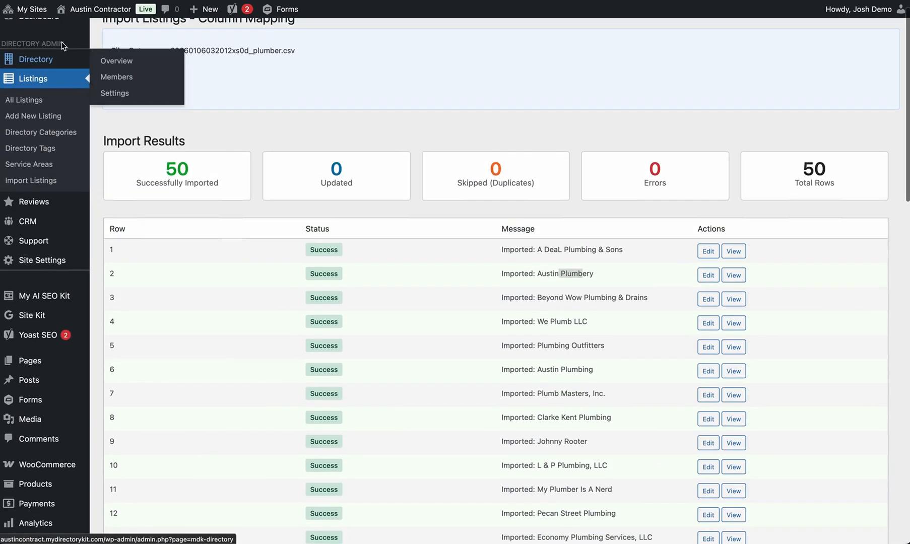
pyautogui.click(14, 105)
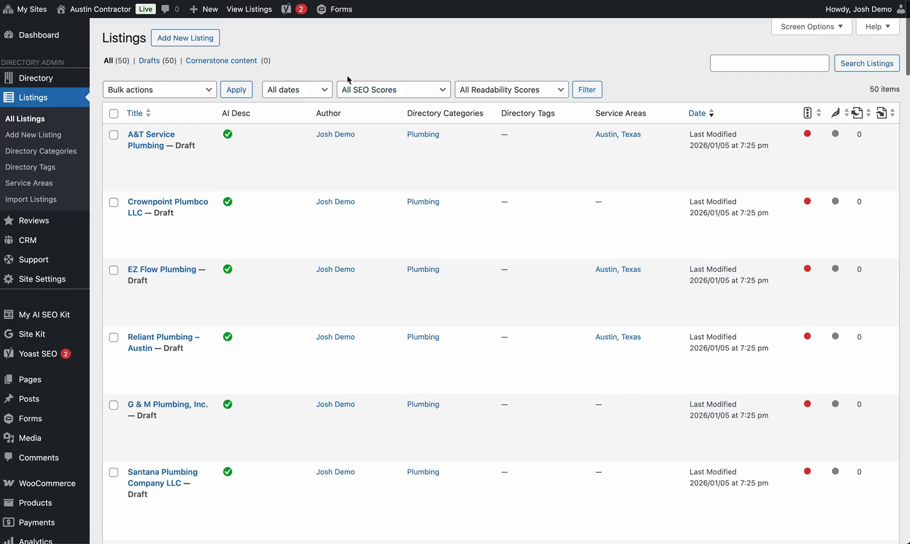
pyautogui.click(113, 113)
pyautogui.click(134, 89)
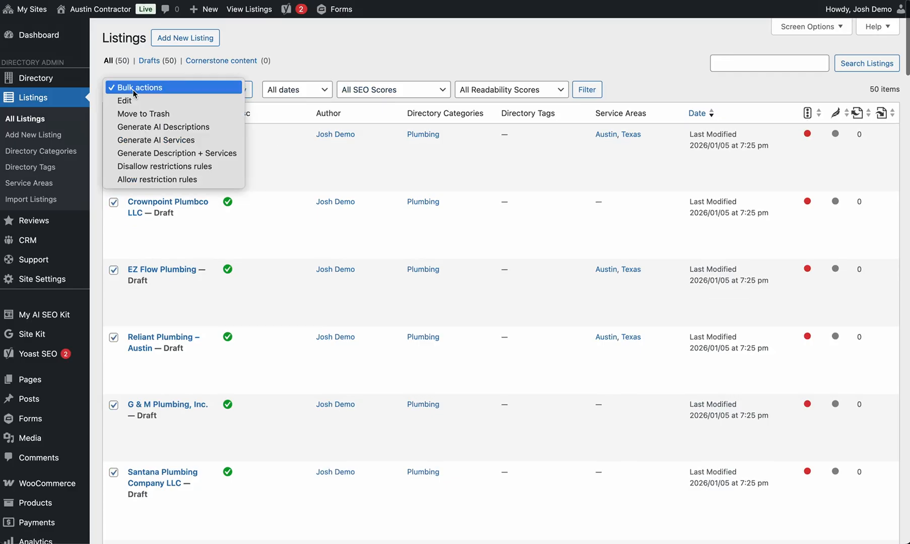
pyautogui.click(179, 74)
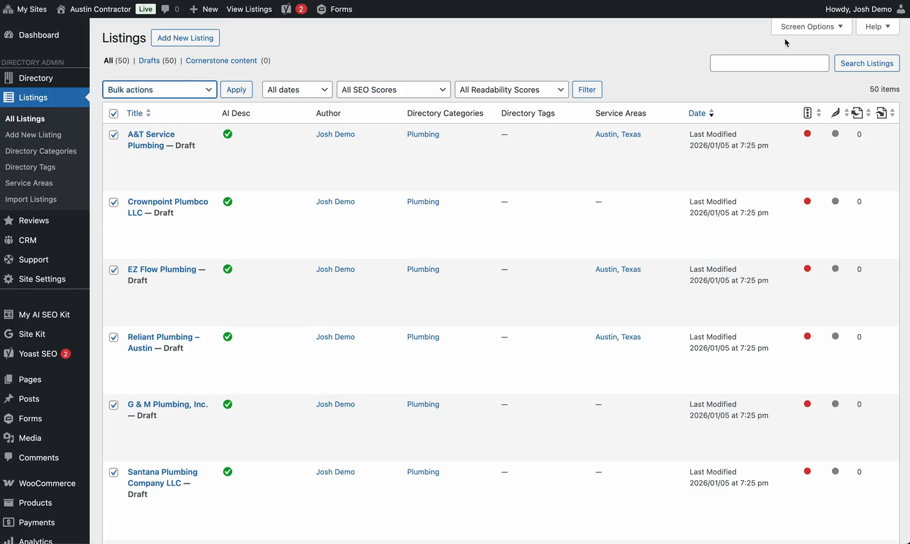
# Step: Set the listings table to show 100 items per page
pyautogui.click(791, 31)
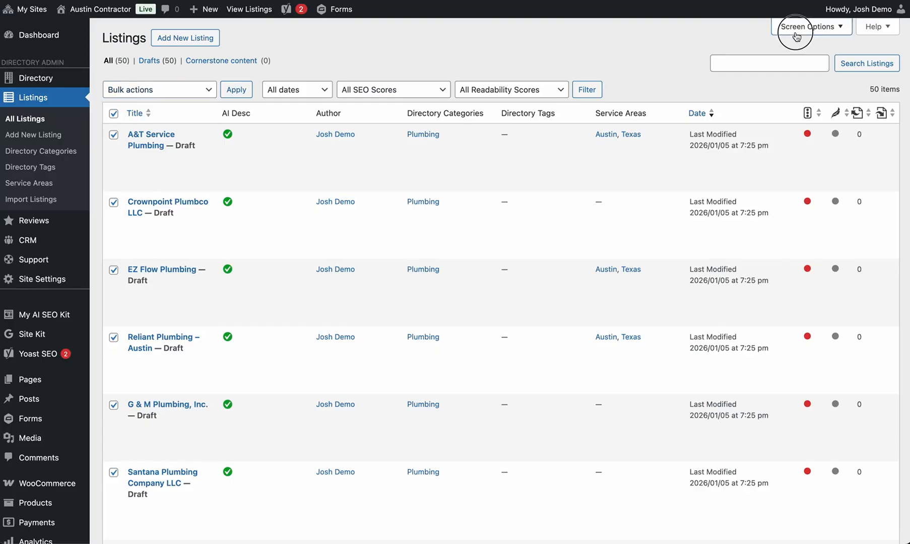
pyautogui.doubleClick(219, 105)
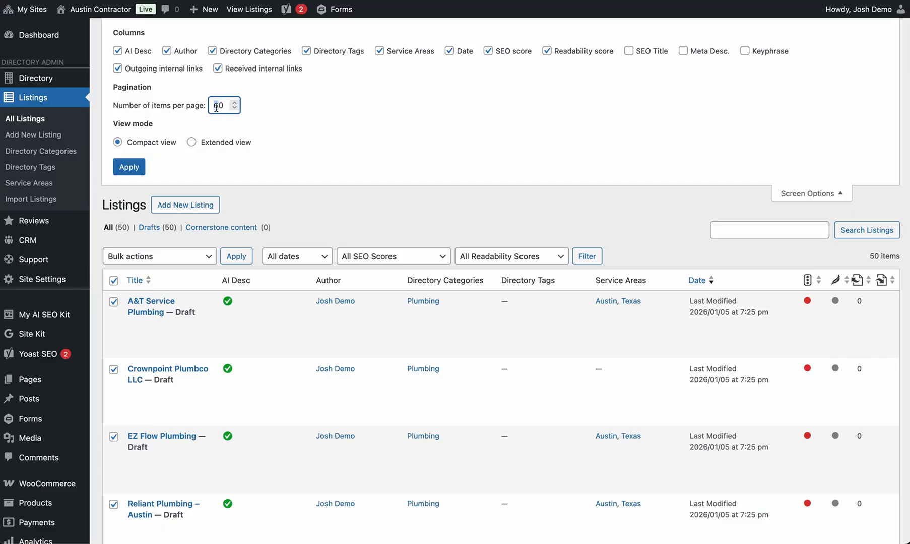
pyautogui.write('100')
pyautogui.click(129, 167)
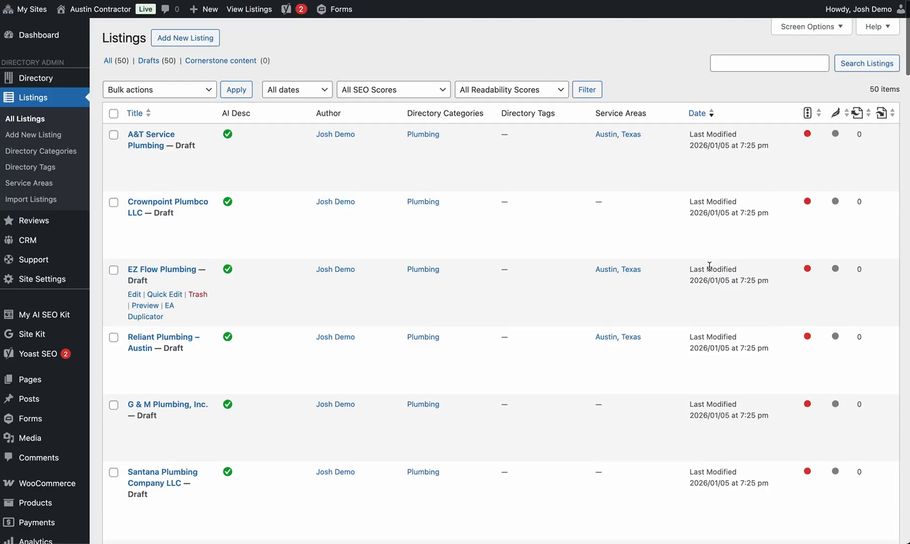
# Step: Bulk-edit all the draft listings and set their status to Published
pyautogui.scroll(-20, 564, 148)
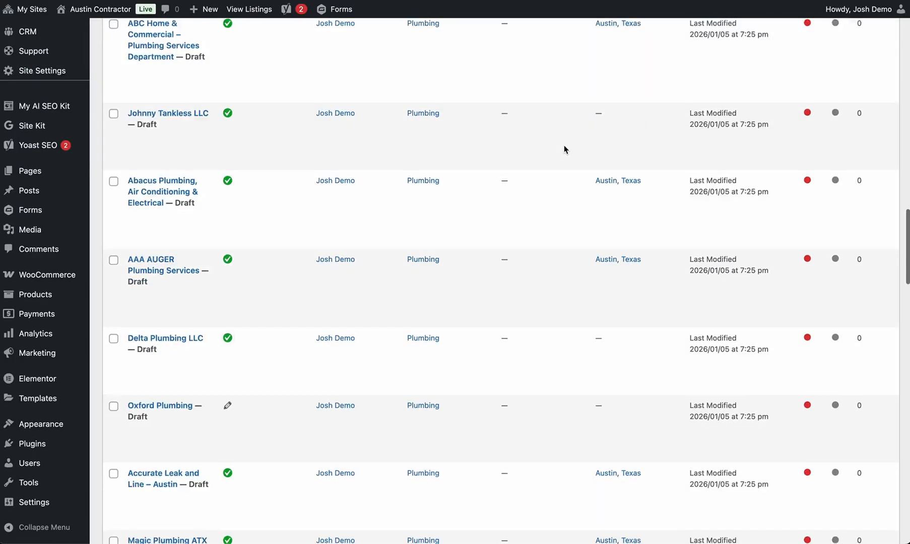
pyautogui.scroll(20, 564, 147)
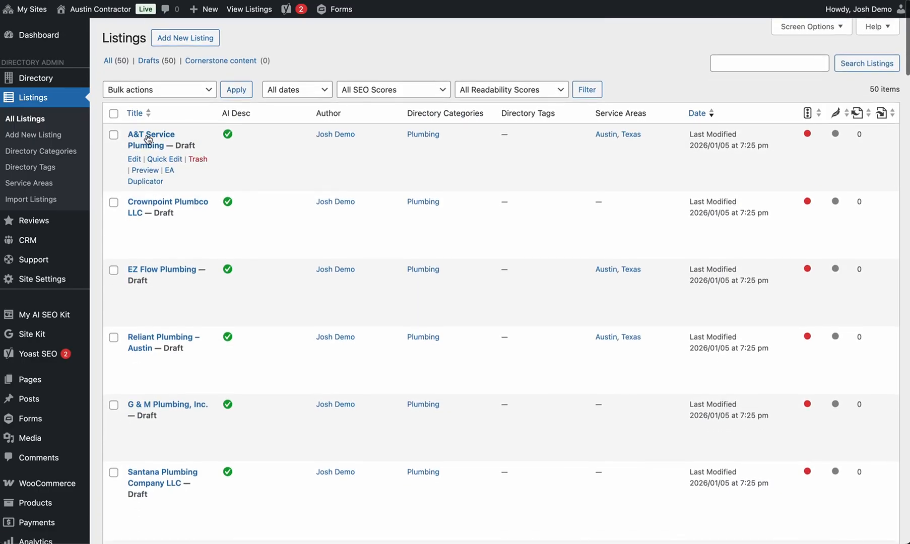
pyautogui.click(113, 113)
pyautogui.click(134, 94)
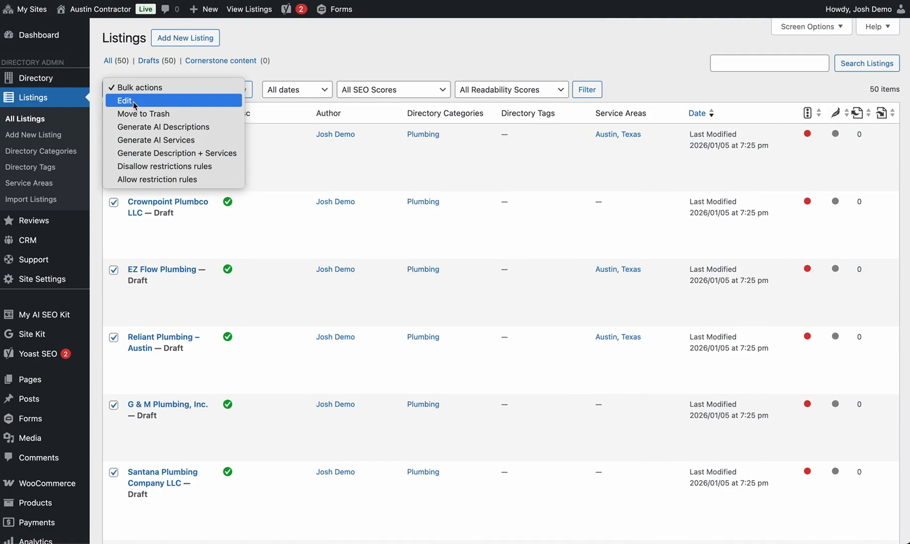
pyautogui.click(134, 102)
pyautogui.click(236, 91)
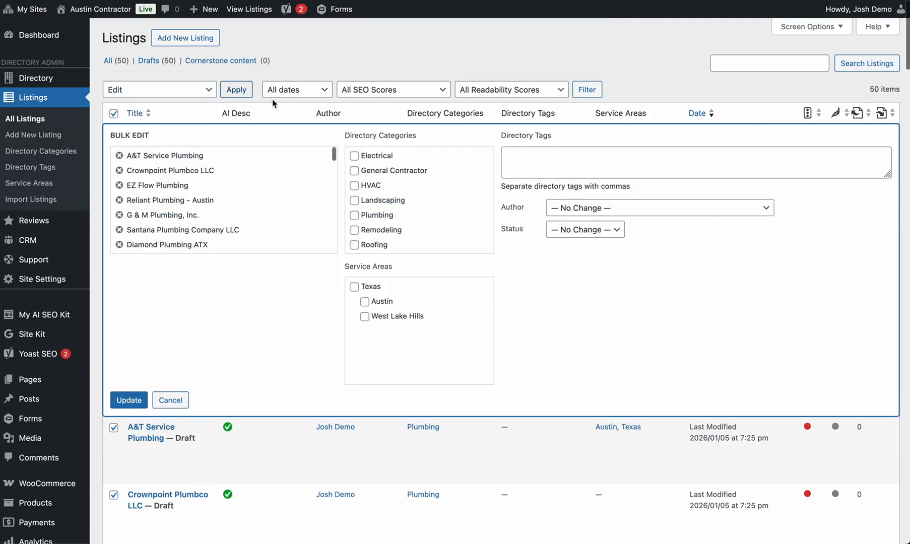
pyautogui.click(565, 226)
pyautogui.click(569, 236)
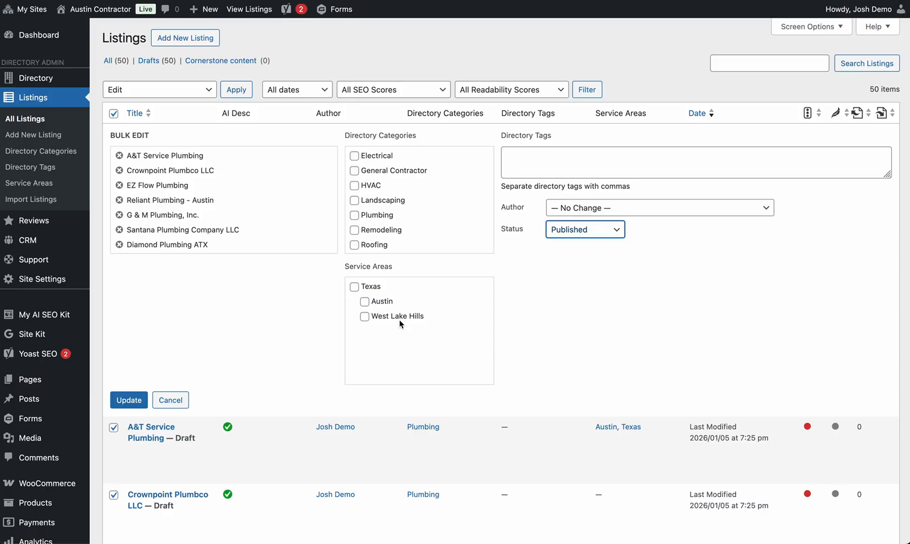
pyautogui.click(128, 401)
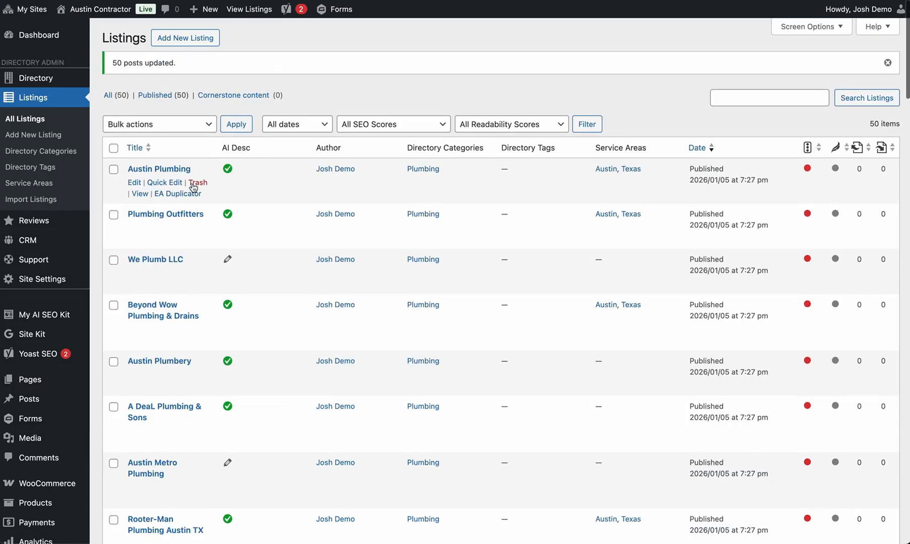
# Step: View the published Austin Plumbing listing and check its logo image and business details
pyautogui.click(140, 194)
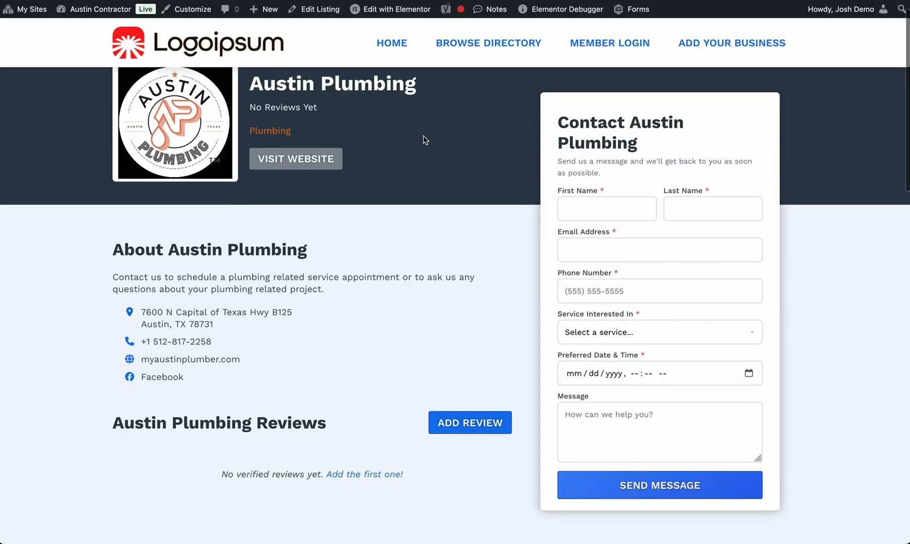
pyautogui.rightClick(176, 143)
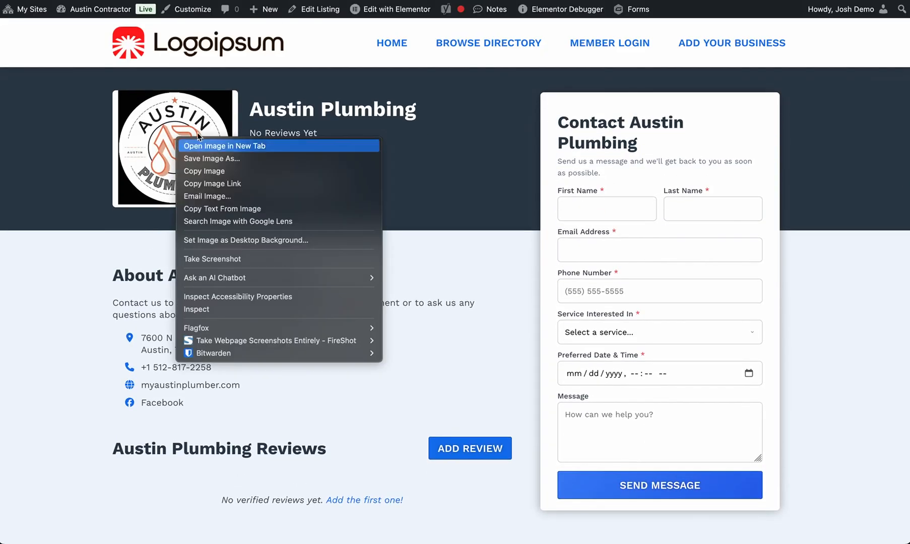
pyautogui.click(436, 134)
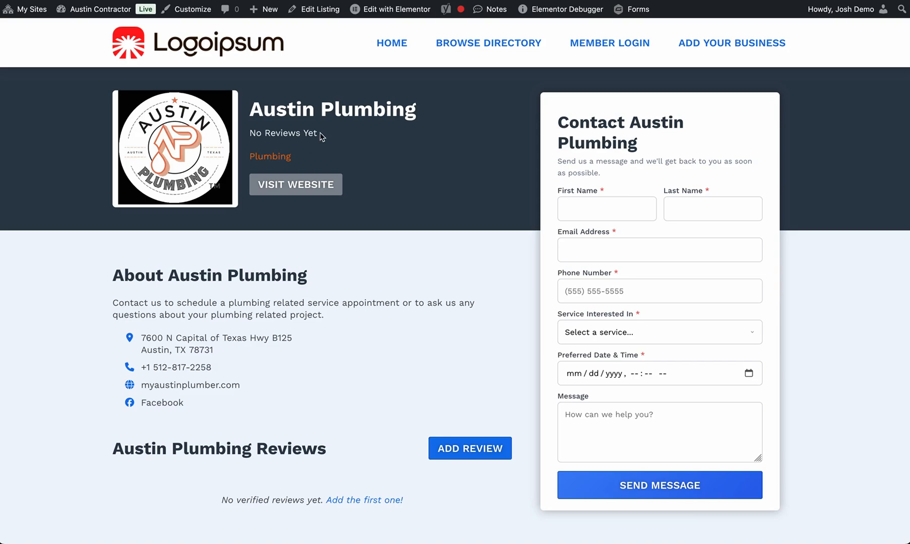
pyautogui.scroll(-3, 343, 136)
pyautogui.scroll(3, 358, 134)
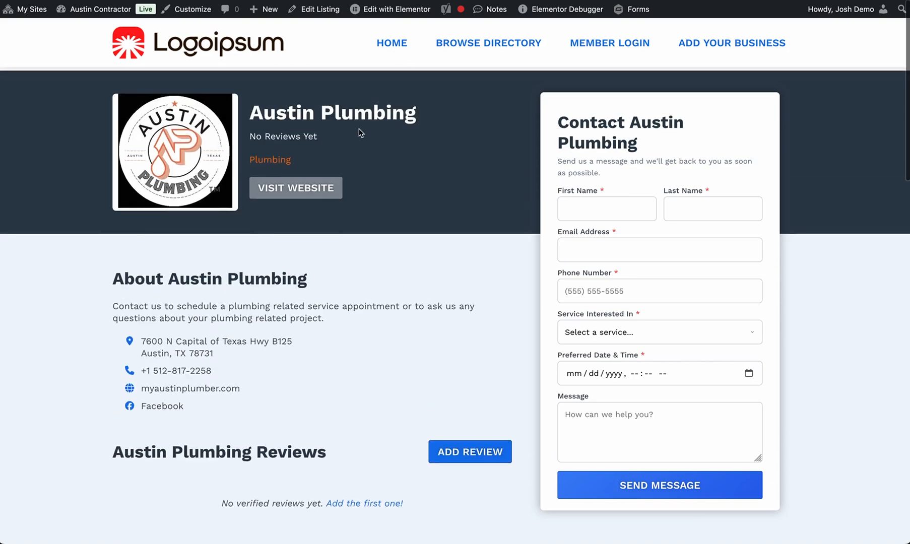
# Step: Examine the Austin Plumbing listing's Google reviews, services and service areas, show its map marker's details, and close the listing page
pyautogui.scroll(-1, 360, 133)
pyautogui.scroll(-5, 360, 133)
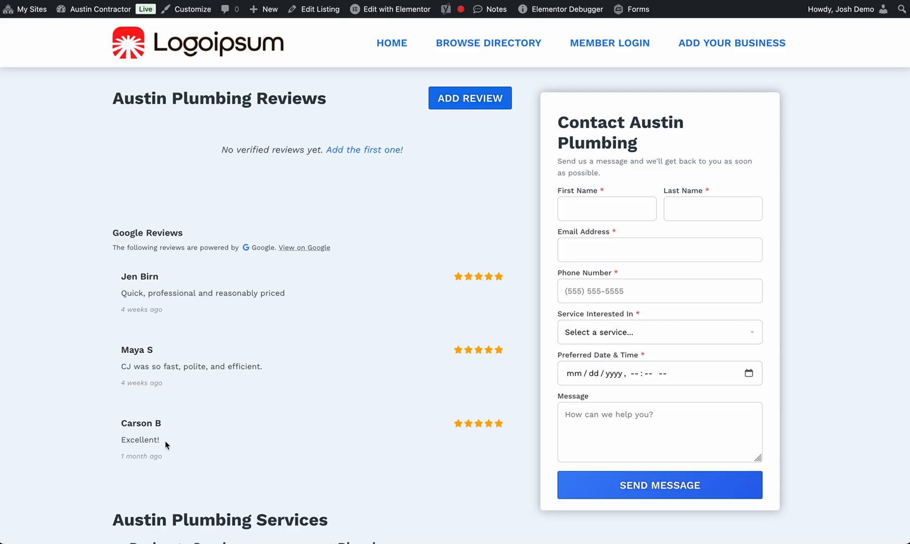
pyautogui.scroll(-3, 174, 435)
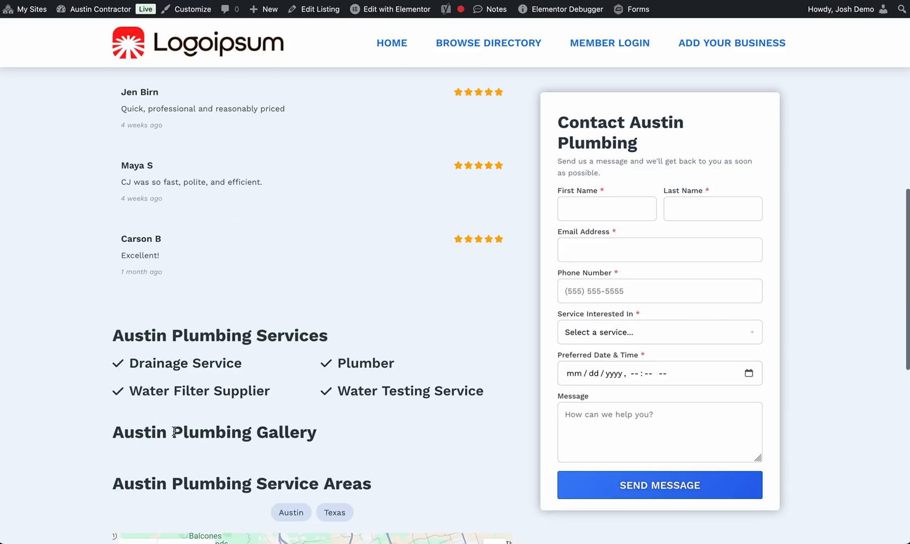
pyautogui.scroll(-5, 265, 412)
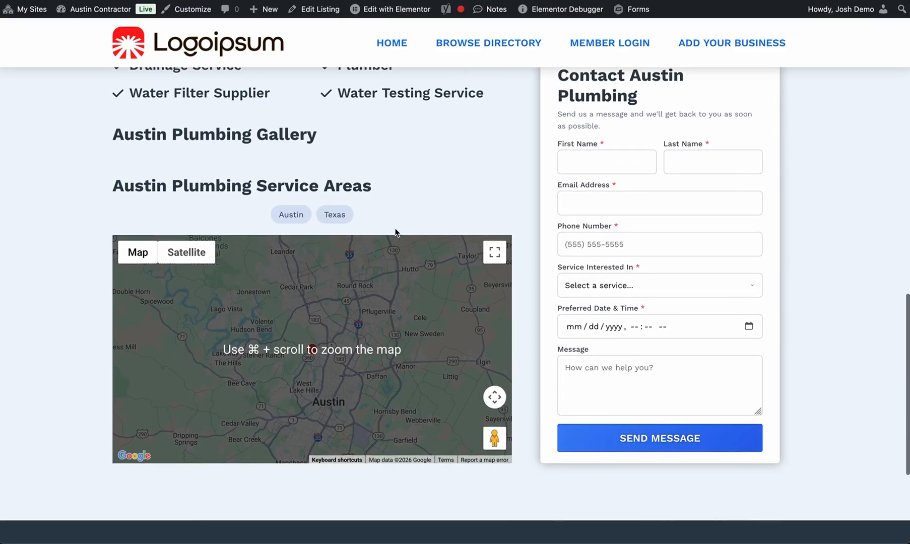
pyautogui.click(312, 352)
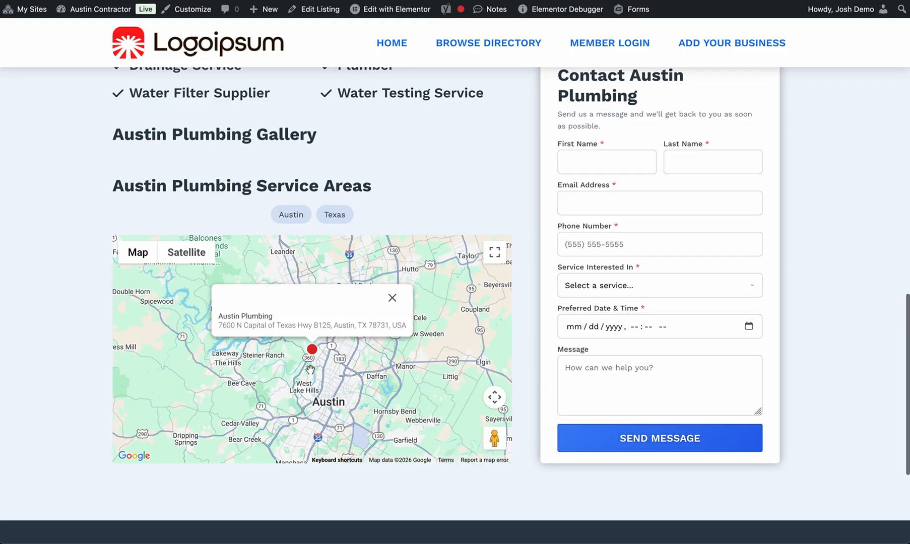
pyautogui.scroll(1, 346, 376)
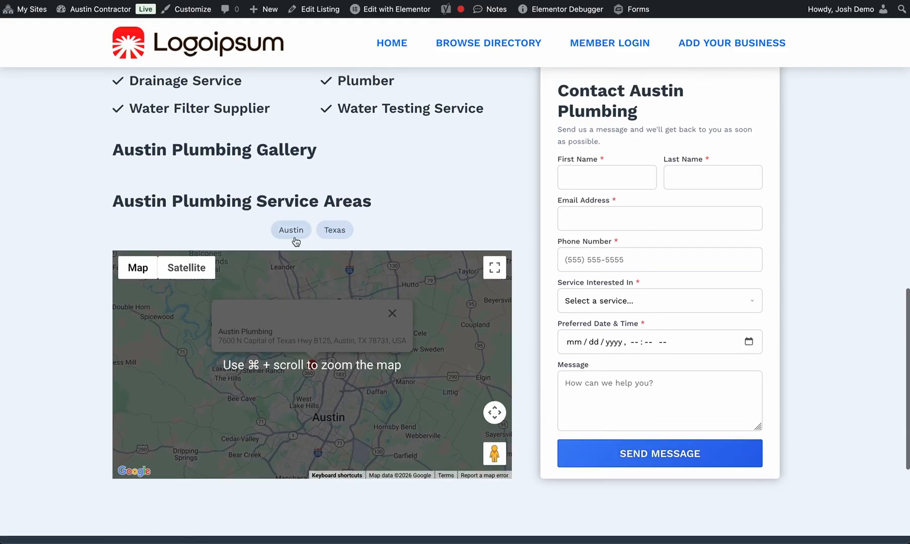
pyautogui.scroll(15, 408, 219)
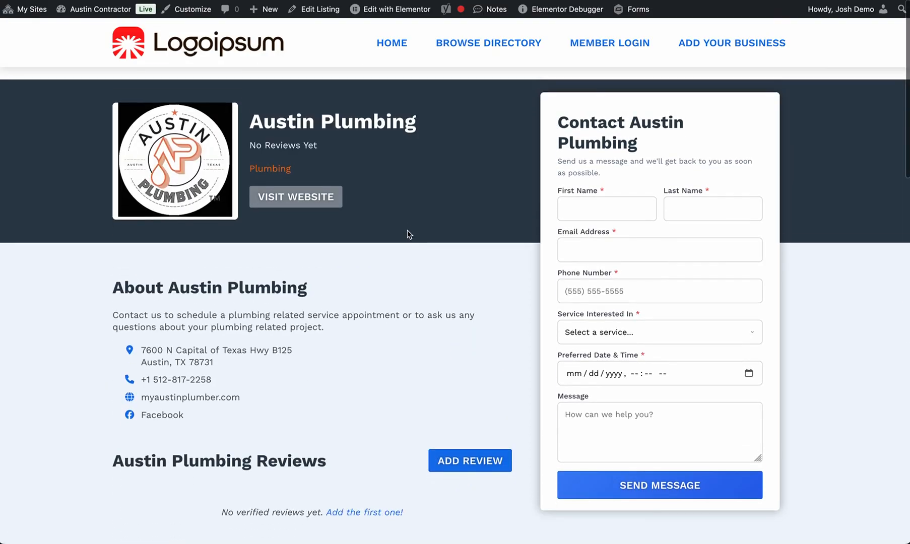
pyautogui.press('super+w')
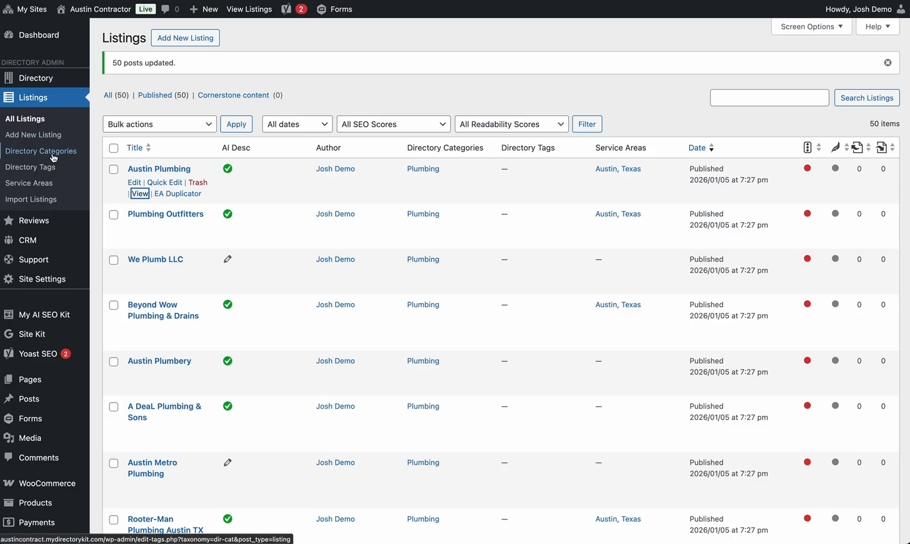
# Step: Look through the published listings and open the Directory Tags page
pyautogui.scroll(-5, 430, 213)
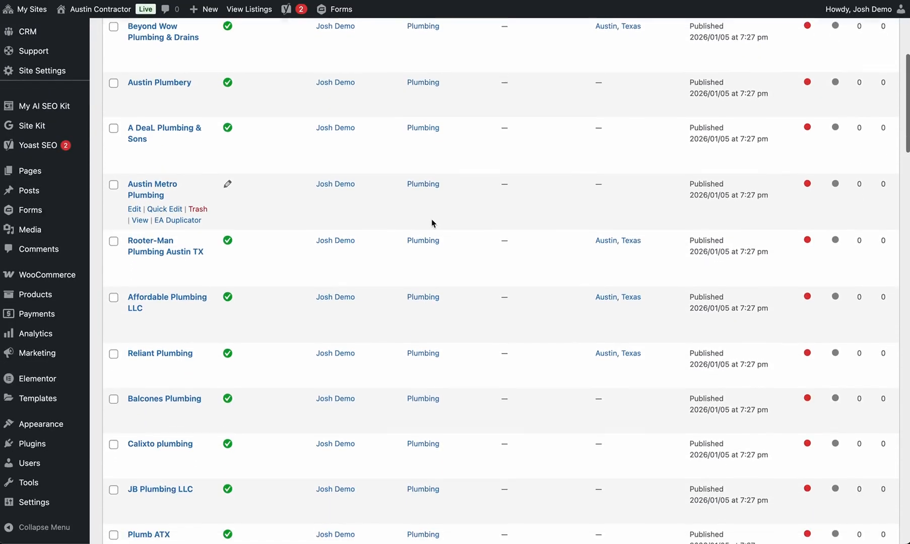
pyautogui.scroll(-6, 431, 220)
pyautogui.scroll(11, 432, 220)
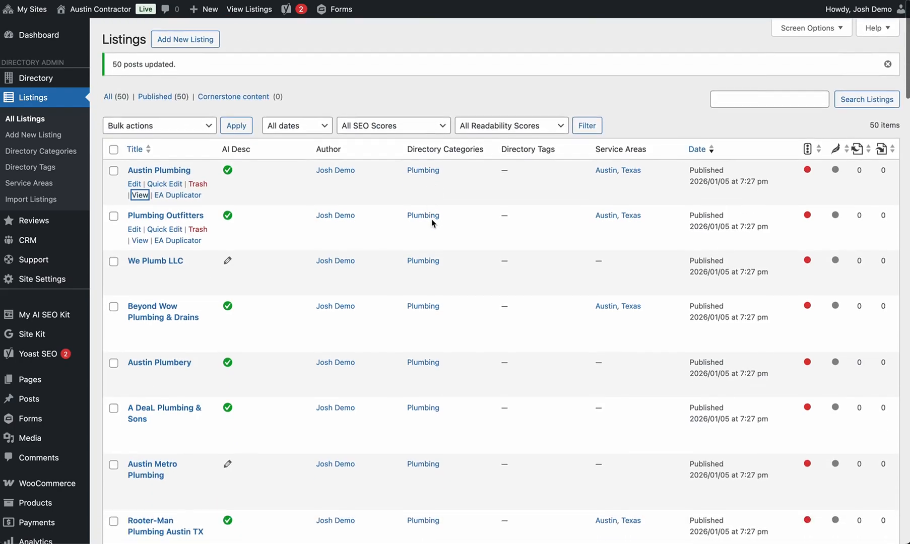
pyautogui.click(54, 168)
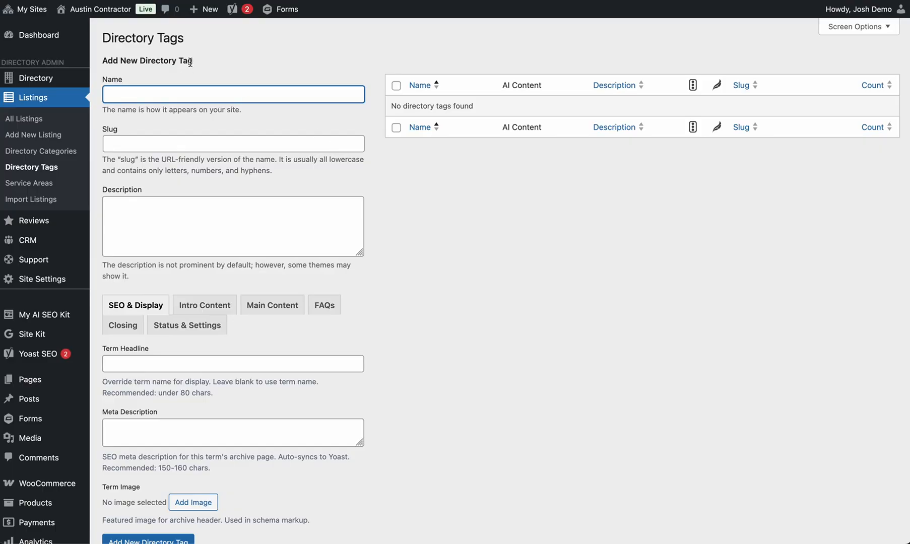
# Step: View the West Lake Hills service area's public page and examine its map and listings
pyautogui.click(48, 183)
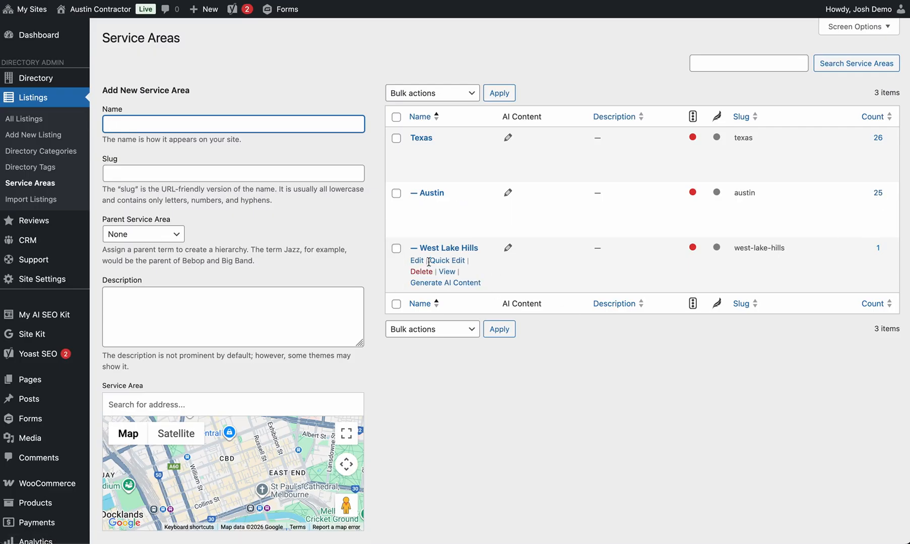
pyautogui.click(447, 271)
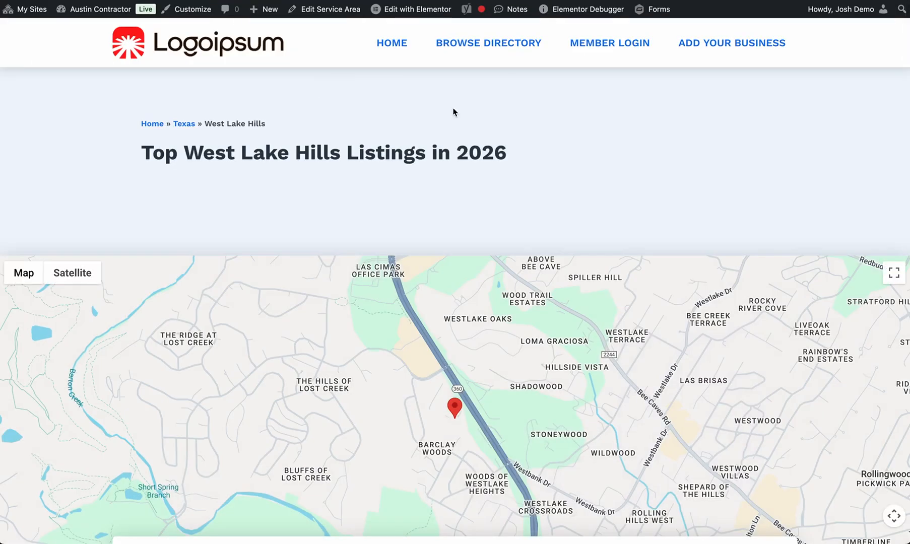
pyautogui.scroll(-2, 454, 113)
pyautogui.scroll(-1, 453, 113)
pyautogui.scroll(3, 469, 234)
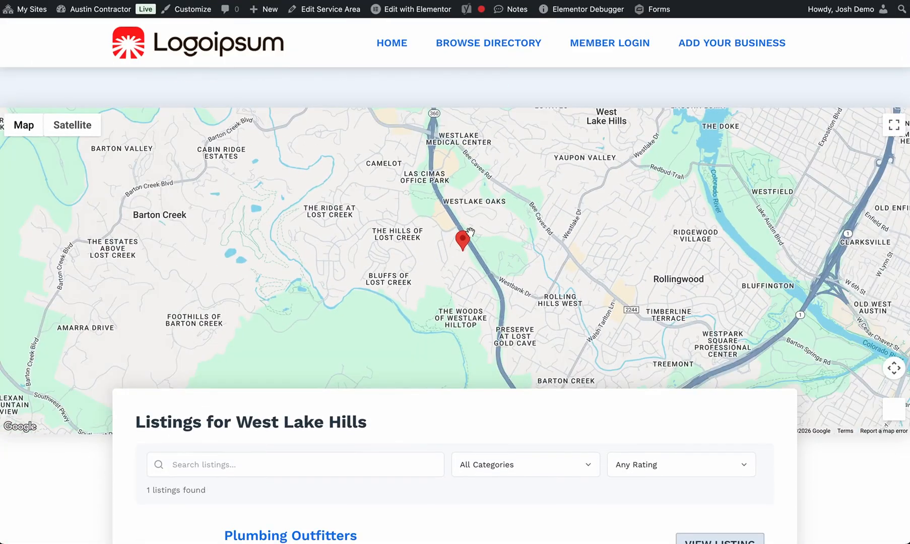
pyautogui.scroll(3, 469, 234)
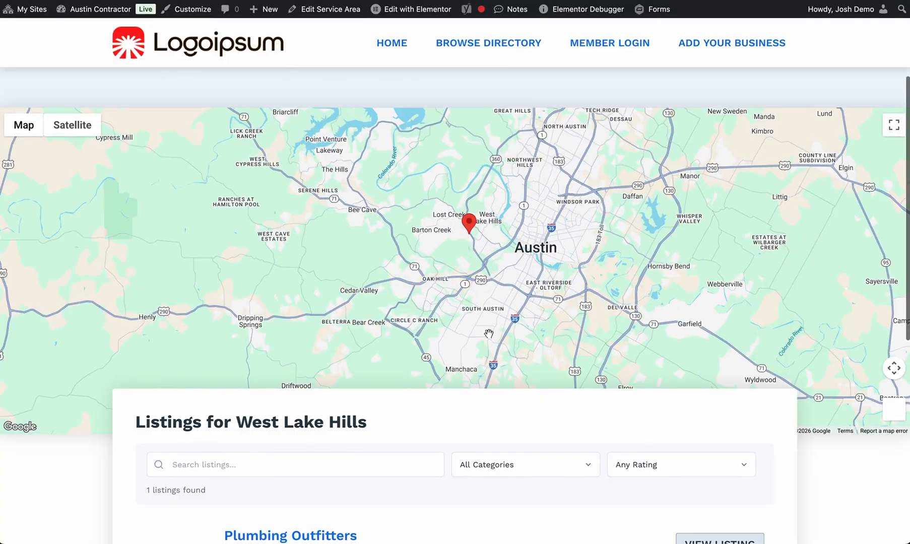
pyautogui.scroll(-1, 480, 256)
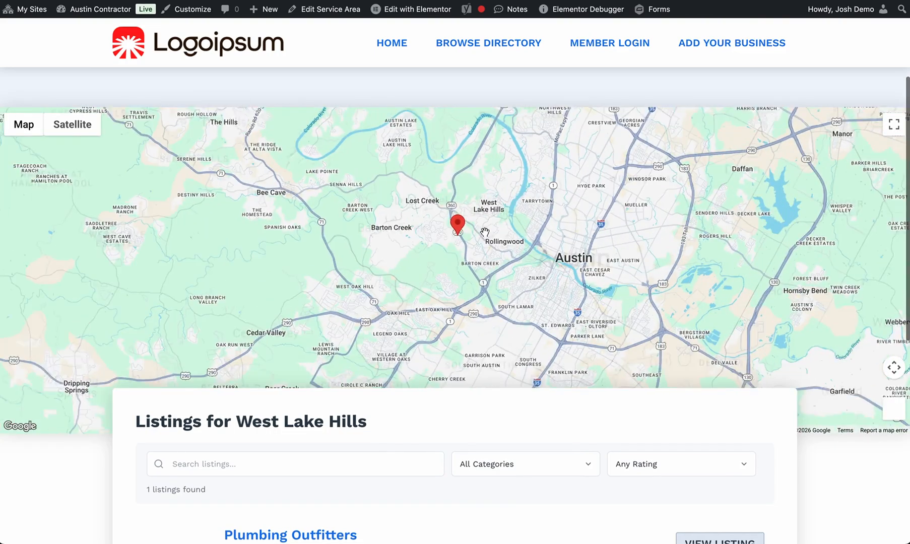
# Step: View the Plumbing Outfitters entry on the West Lake Hills page, then check the directory tags assigned in the published listings
pyautogui.scroll(-5, 402, 381)
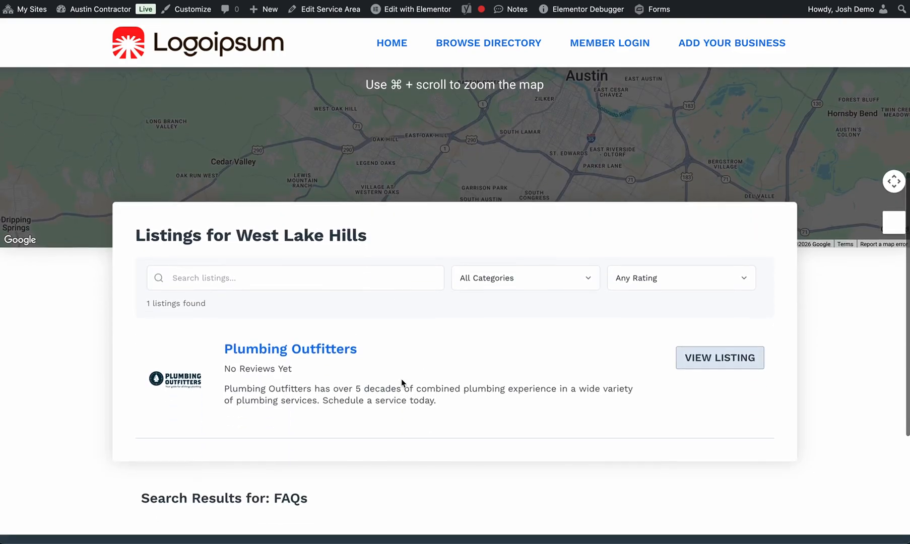
pyautogui.scroll(6, 402, 383)
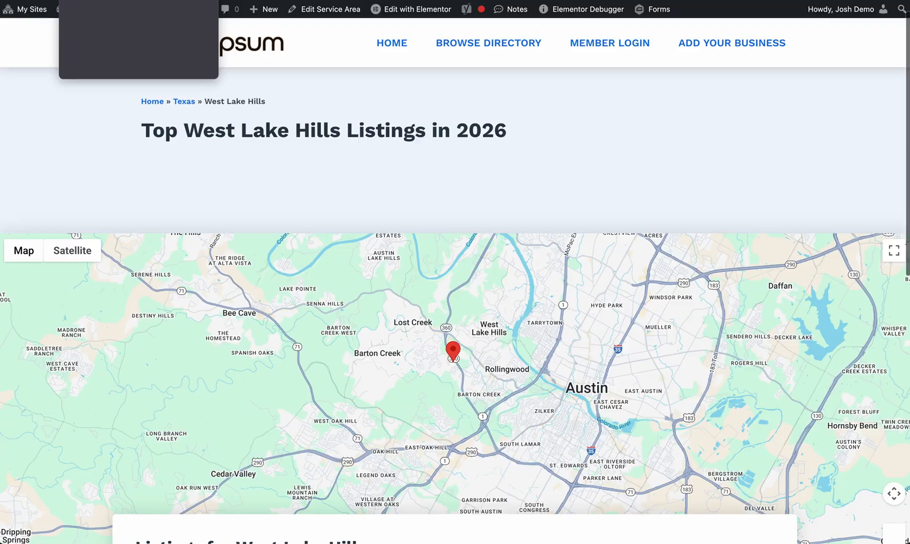
pyautogui.click(96, 0)
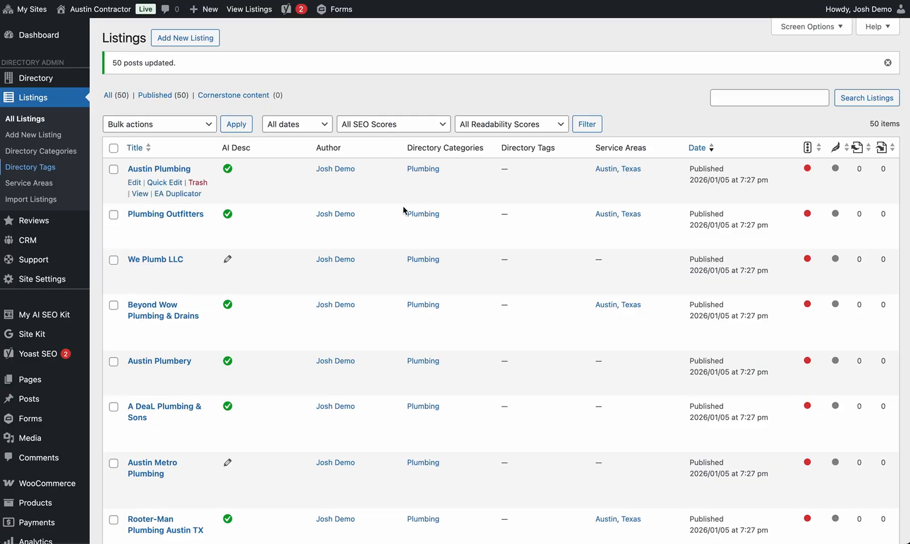
pyautogui.scroll(-15, 524, 158)
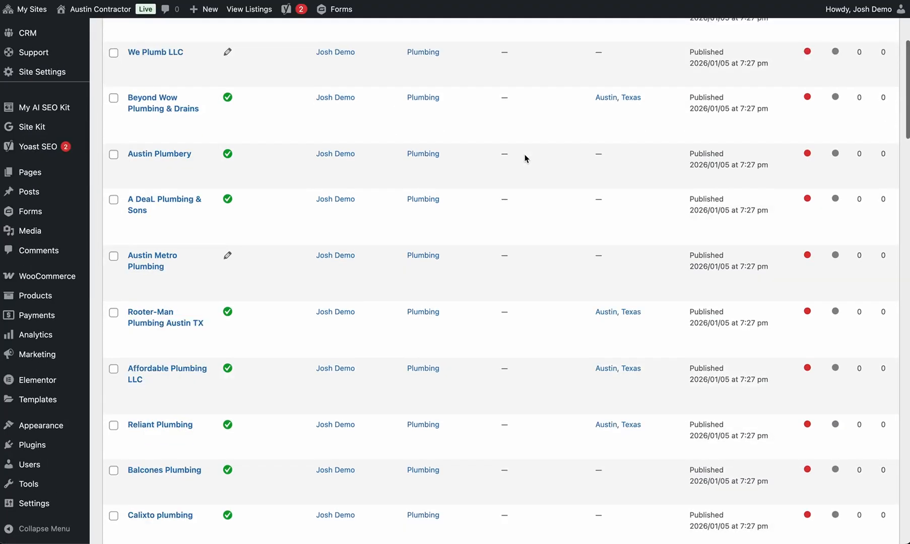
pyautogui.scroll(15, 525, 158)
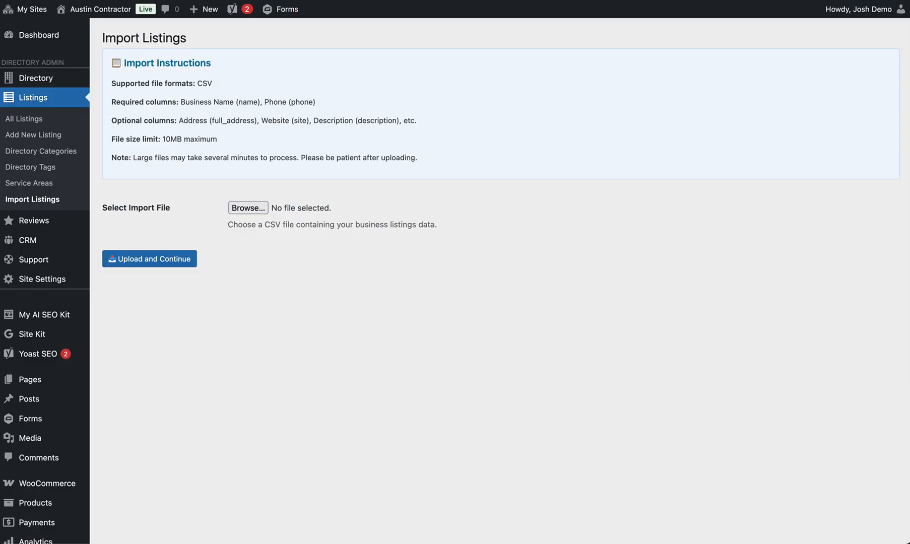
pyautogui.moveTo(426, 252); pyautogui.dragTo(271, 210)
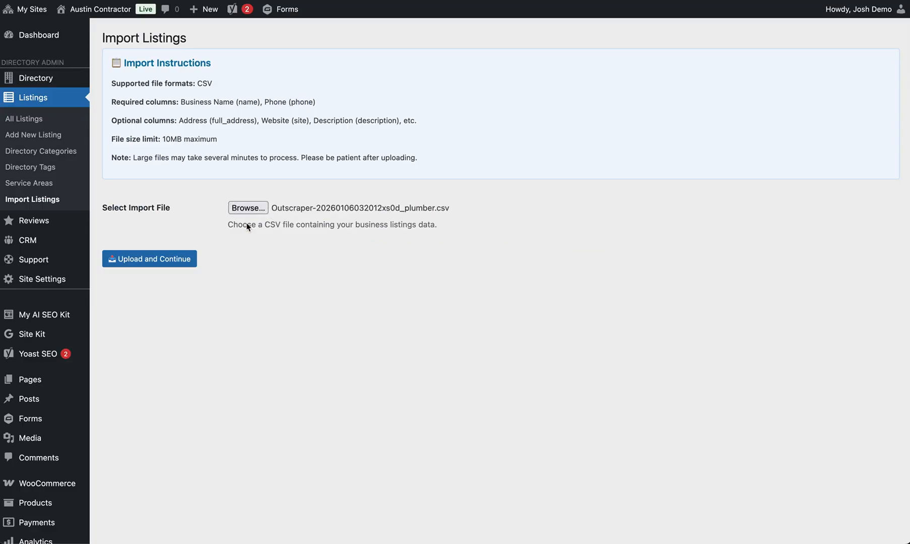
pyautogui.click(172, 264)
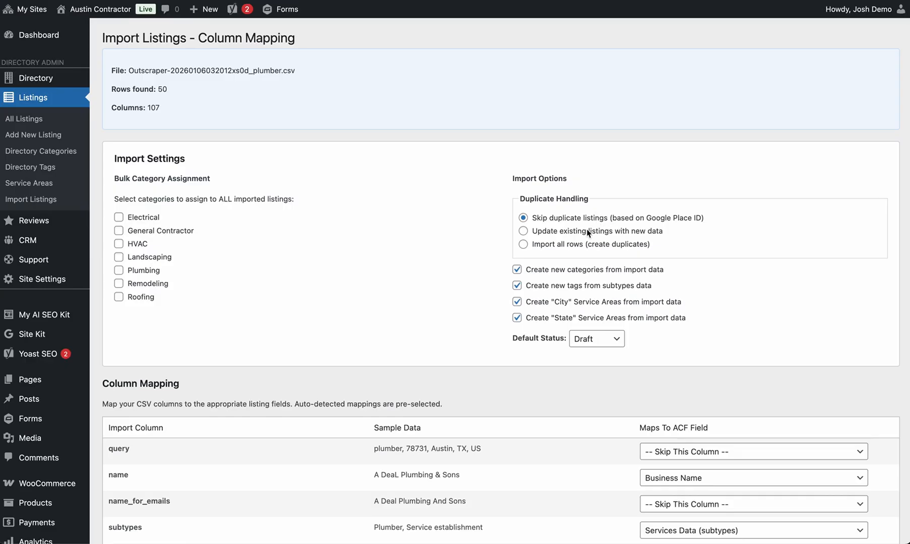
# Step: Set the import to update existing listings, create tags but no categories or service areas, use Published status, and assign Plumbing
pyautogui.click(586, 230)
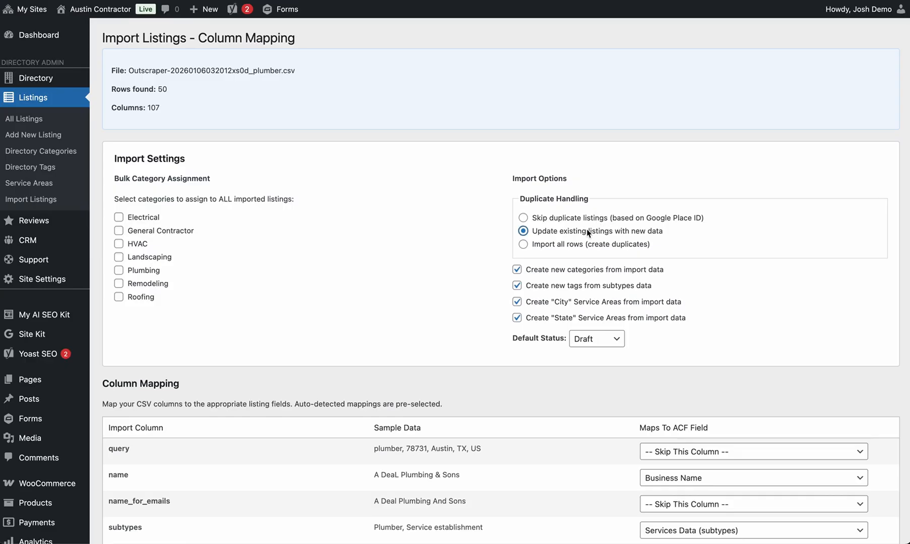
pyautogui.click(554, 270)
pyautogui.click(544, 302)
pyautogui.click(542, 317)
pyautogui.click(590, 338)
pyautogui.click(583, 346)
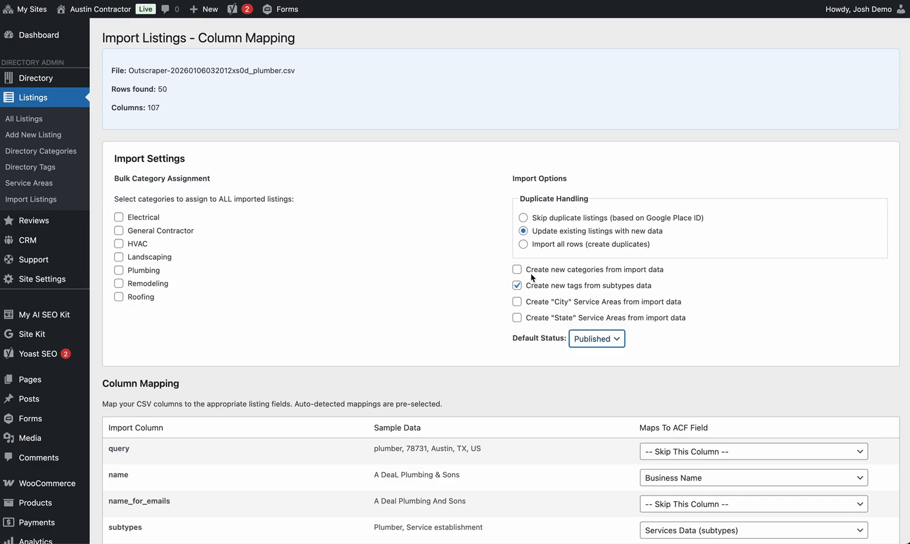
pyautogui.click(142, 272)
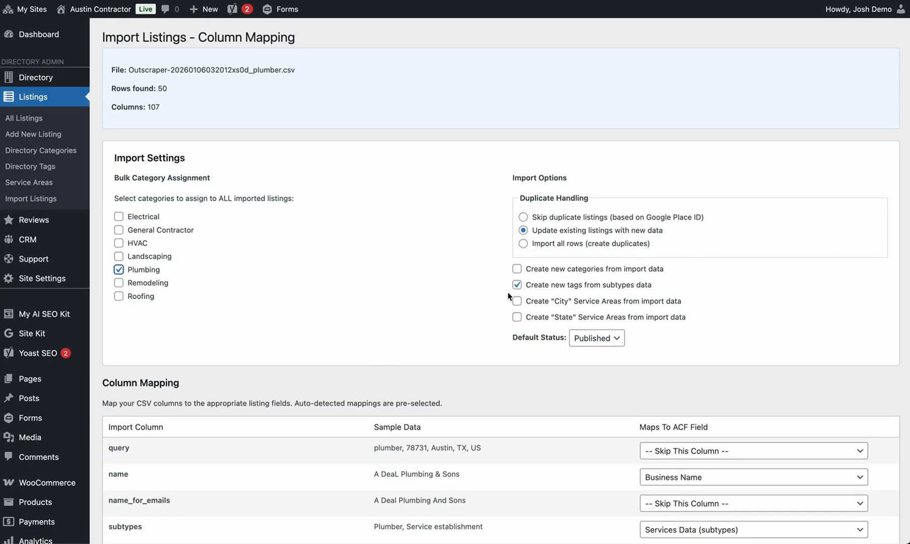
# Step: Look over the pre-selected column mappings and submit the plumber listings import
pyautogui.scroll(-20, 507, 291)
pyautogui.scroll(-20, 508, 292)
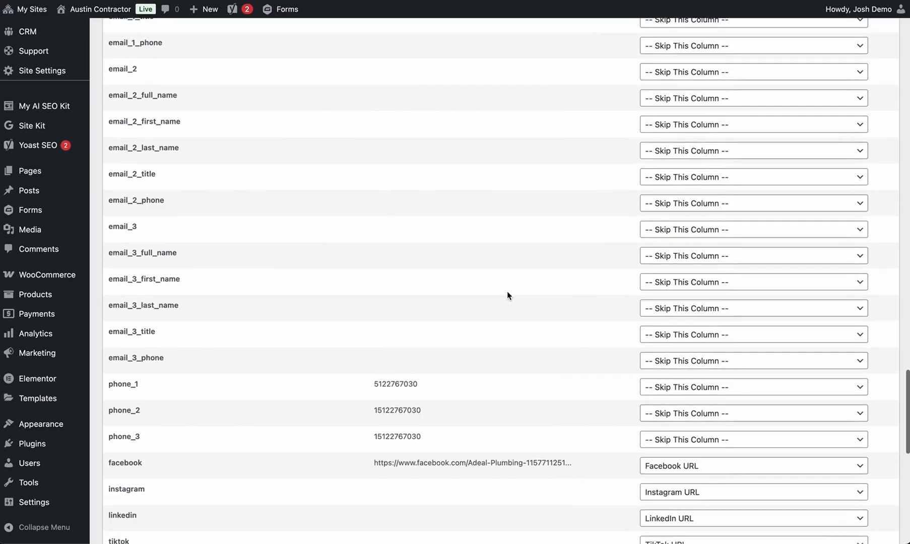
pyautogui.click(142, 485)
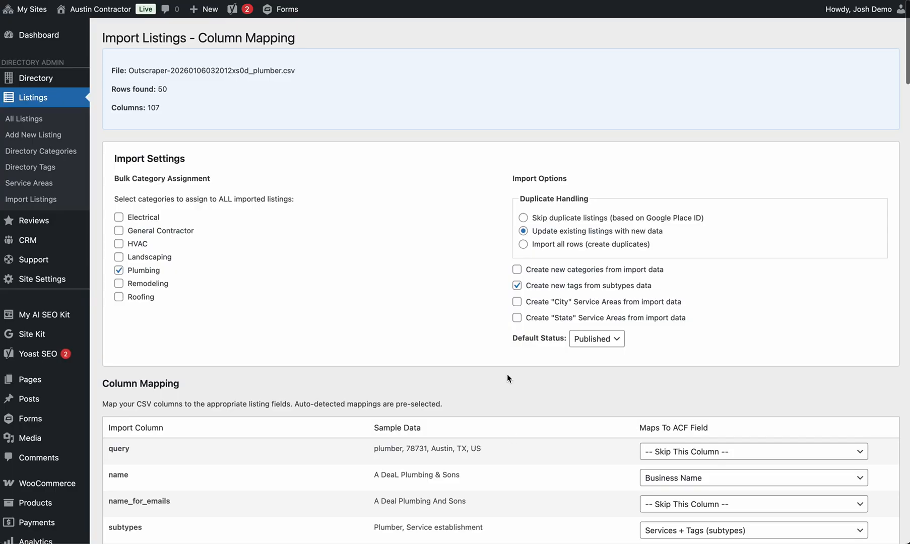
# Step: Examine the mapping choices for the subtypes column, keeping Services + Tags (subtypes) selected
pyautogui.scroll(-1, 507, 378)
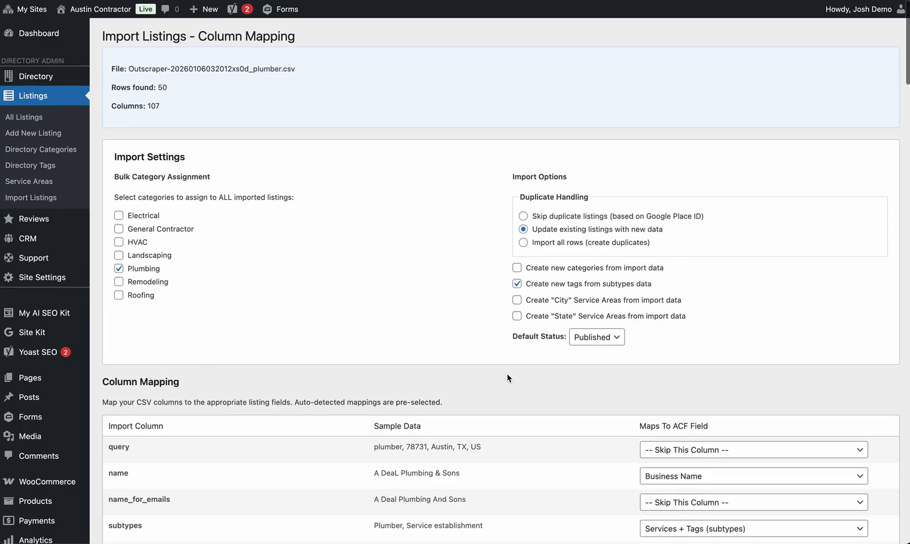
pyautogui.scroll(-5, 464, 380)
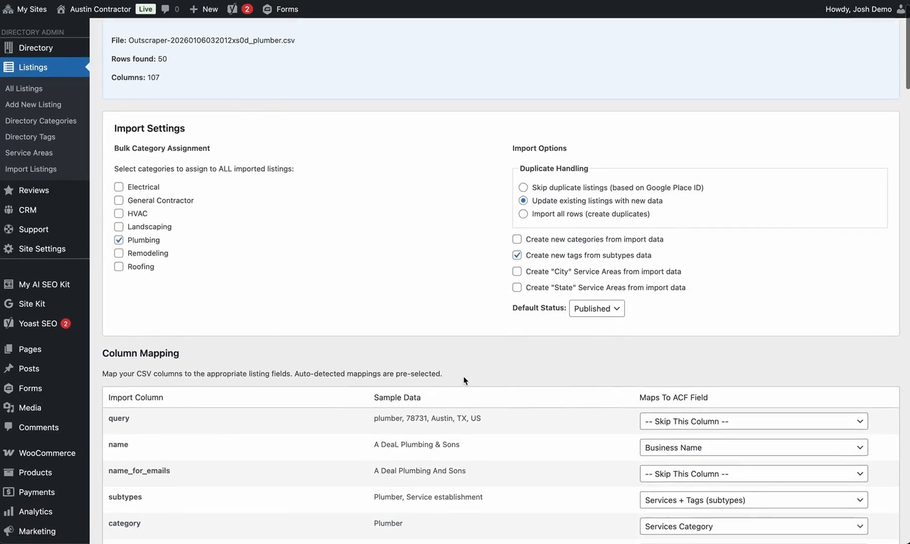
pyautogui.scroll(-2, 463, 380)
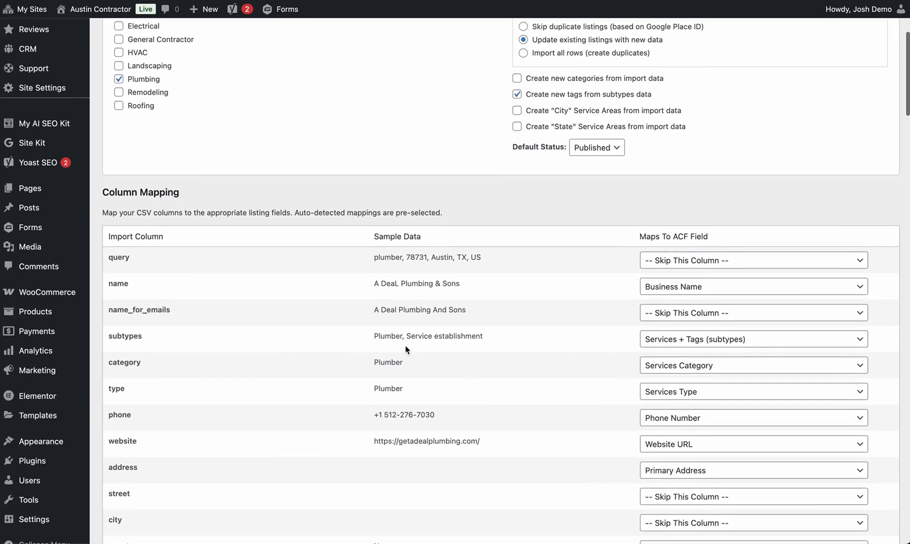
pyautogui.scroll(-1, 143, 342)
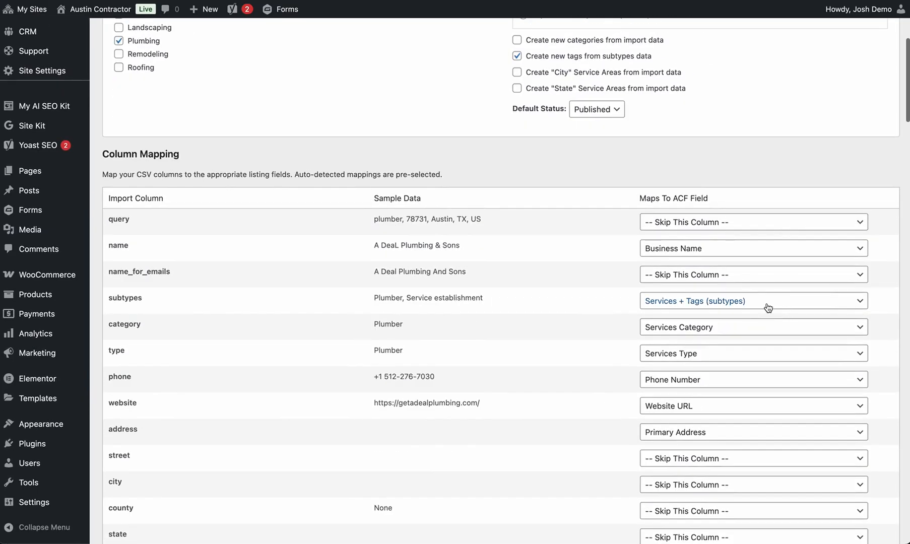
pyautogui.click(767, 302)
pyautogui.click(766, 309)
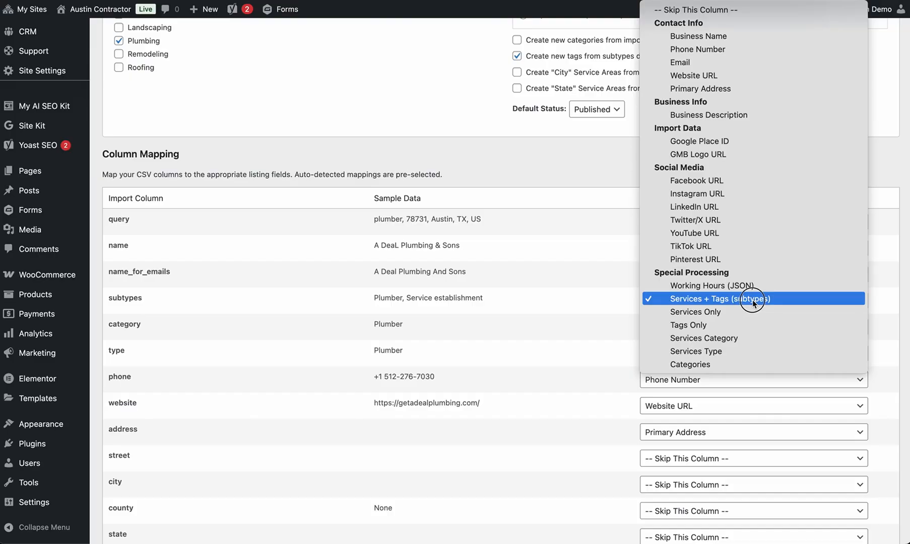
pyautogui.click(542, 306)
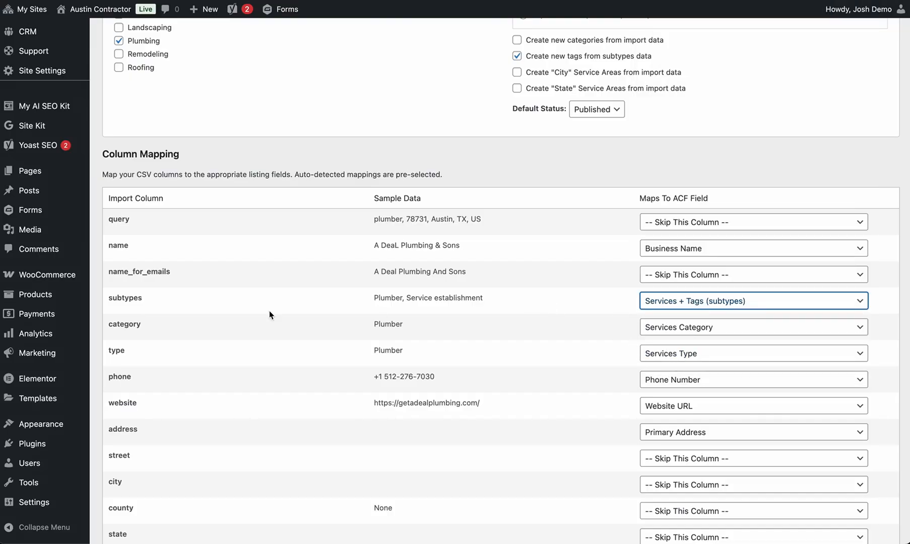
# Step: Review the sample data of the subtypes column and recheck the import settings
pyautogui.moveTo(373, 299); pyautogui.dragTo(489, 302)
pyautogui.click(488, 298)
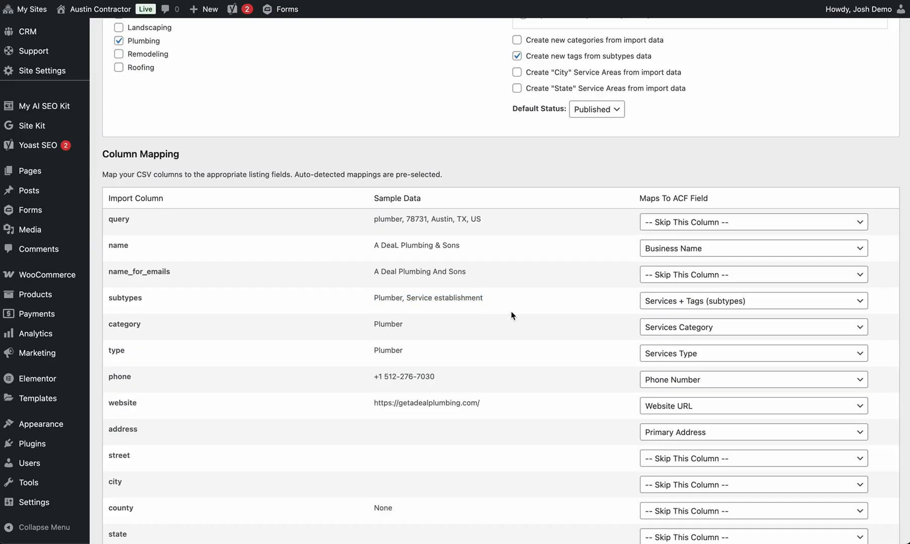
pyautogui.scroll(3, 511, 312)
pyautogui.scroll(2, 511, 312)
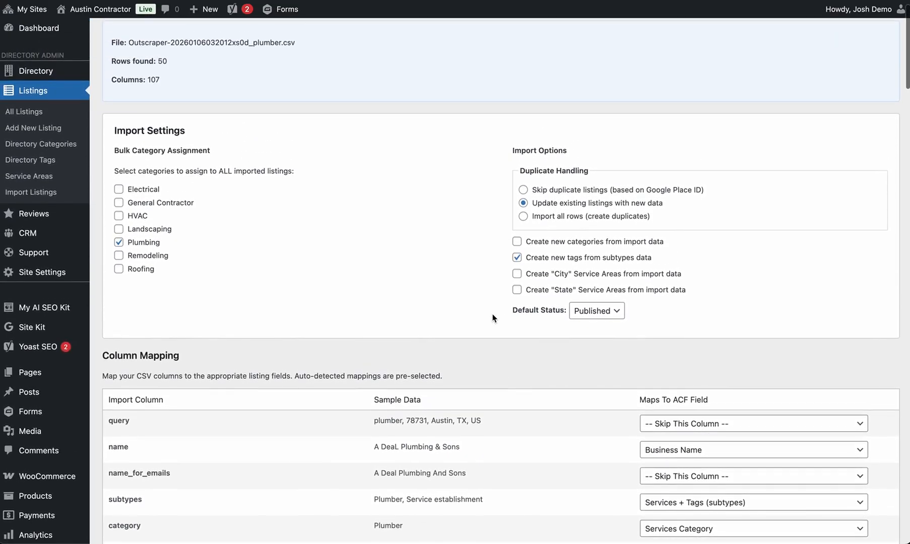
pyautogui.scroll(1, 493, 318)
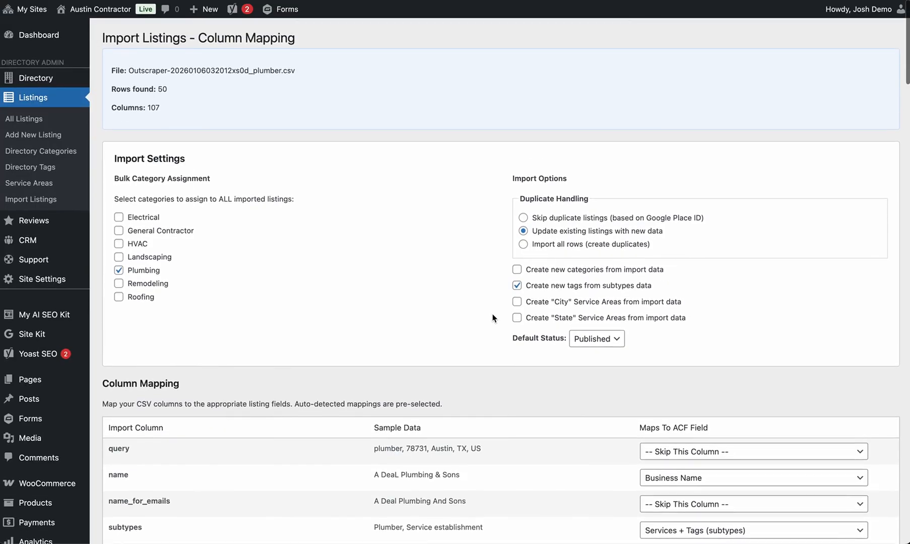
pyautogui.scroll(-4, 493, 317)
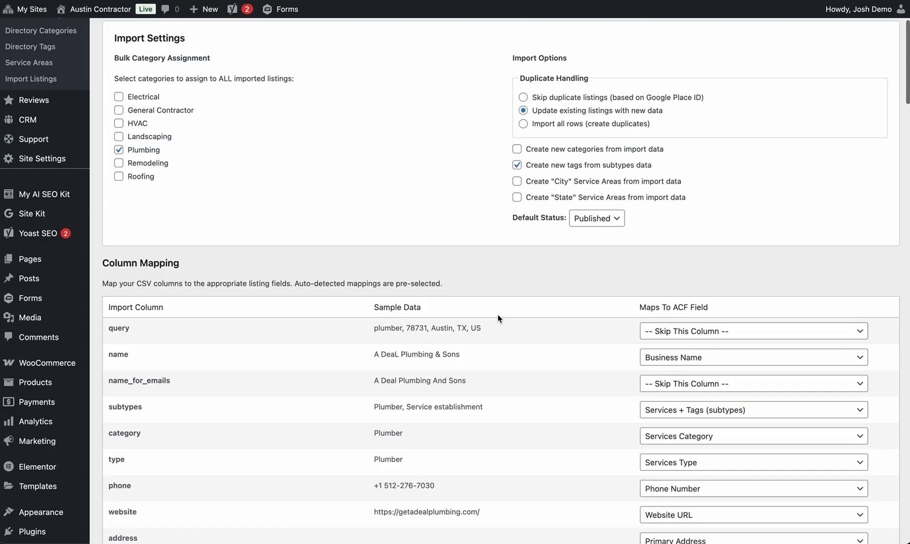
pyautogui.scroll(-4, 538, 286)
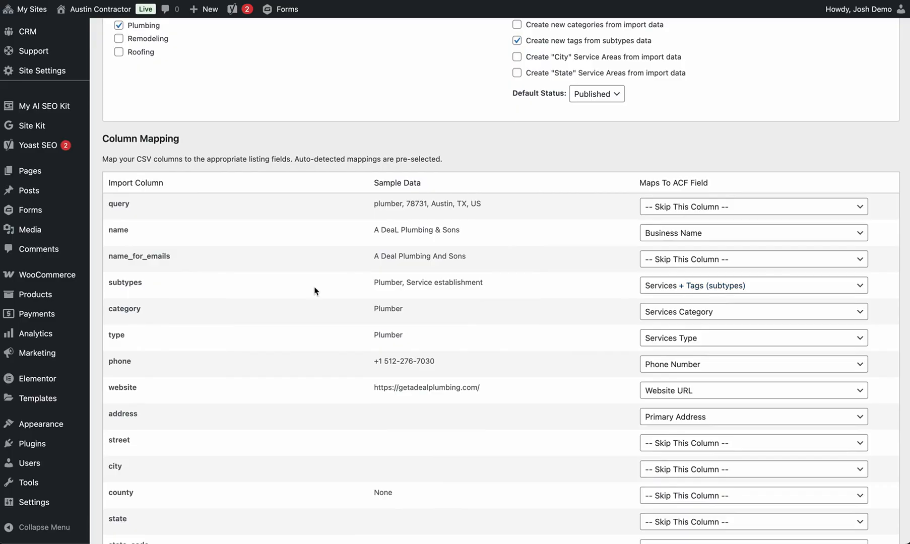
# Step: Compare the subtypes column's mapping alternatives with the option to create new tags from subtypes data
pyautogui.doubleClick(122, 283)
pyautogui.click(686, 286)
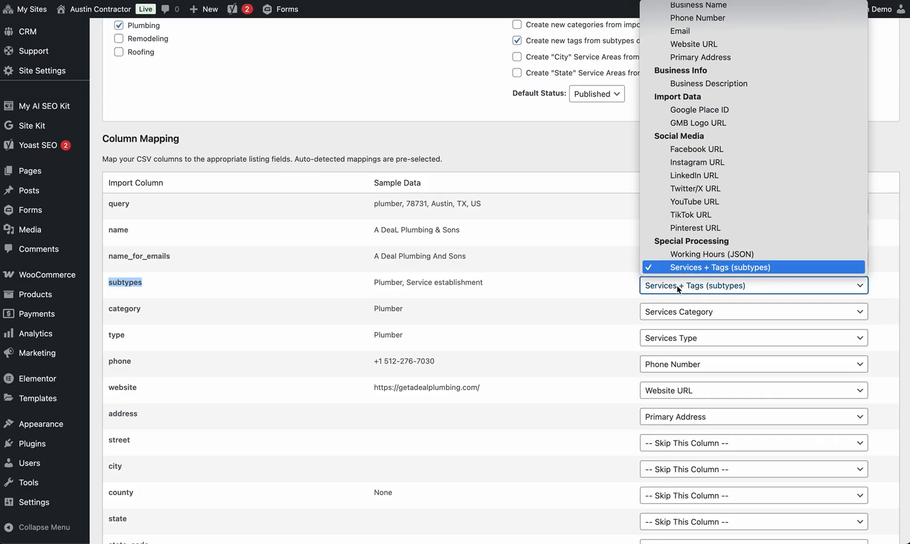
pyautogui.click(567, 43)
pyautogui.moveTo(662, 40); pyautogui.dragTo(542, 41)
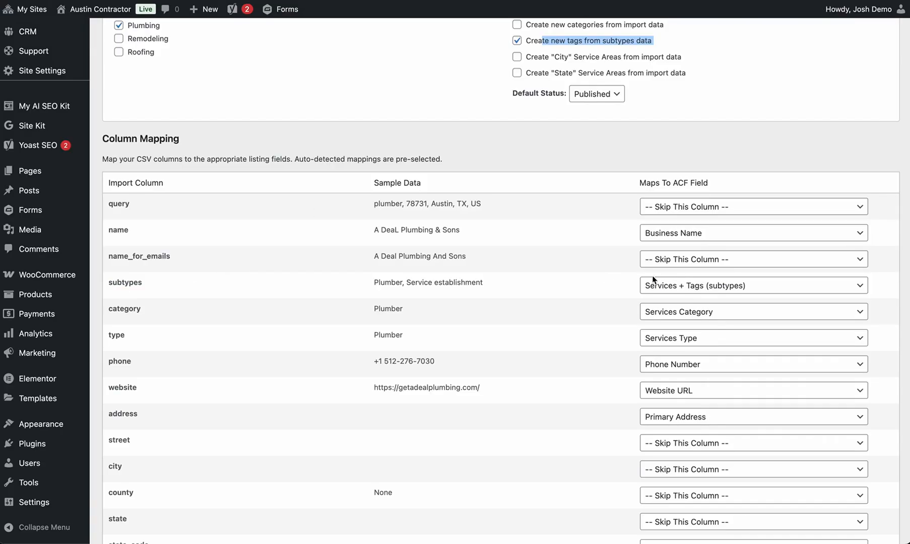
pyautogui.click(692, 285)
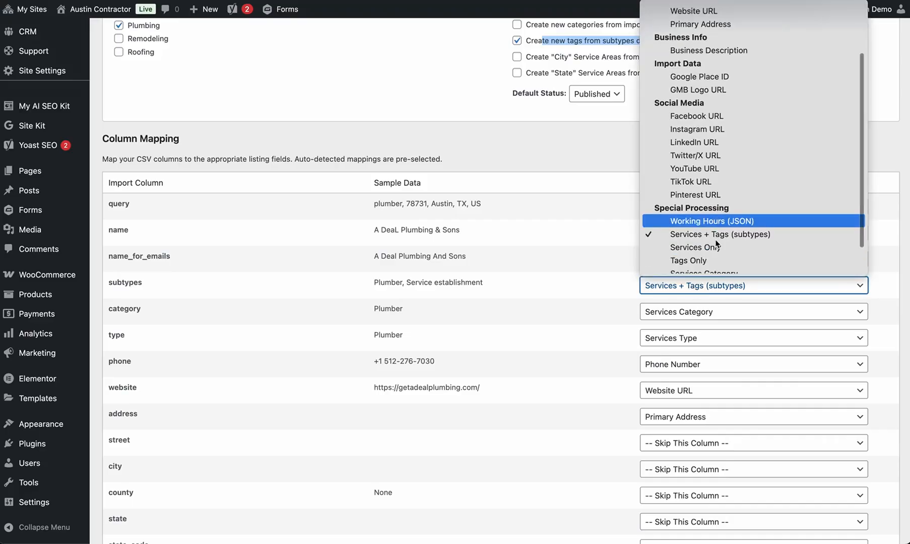
pyautogui.scroll(-1, 711, 236)
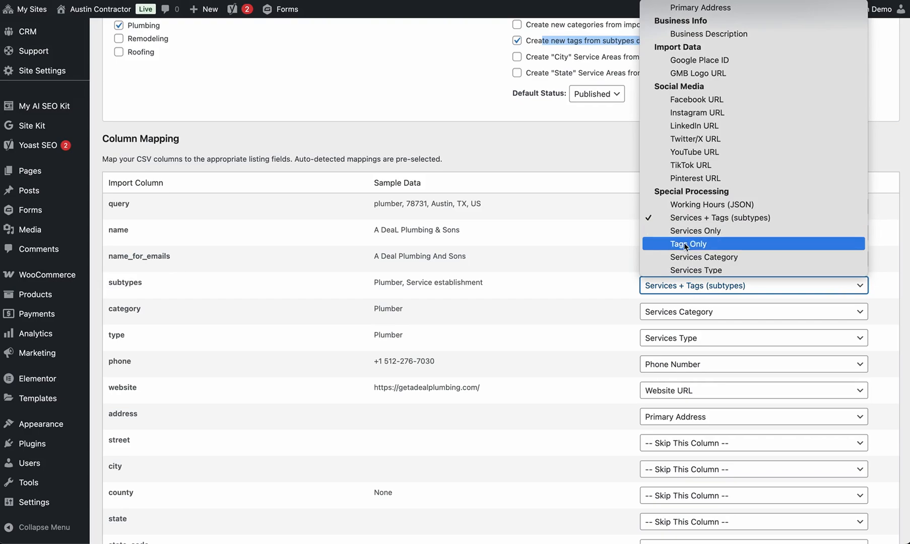
pyautogui.scroll(-1, 685, 242)
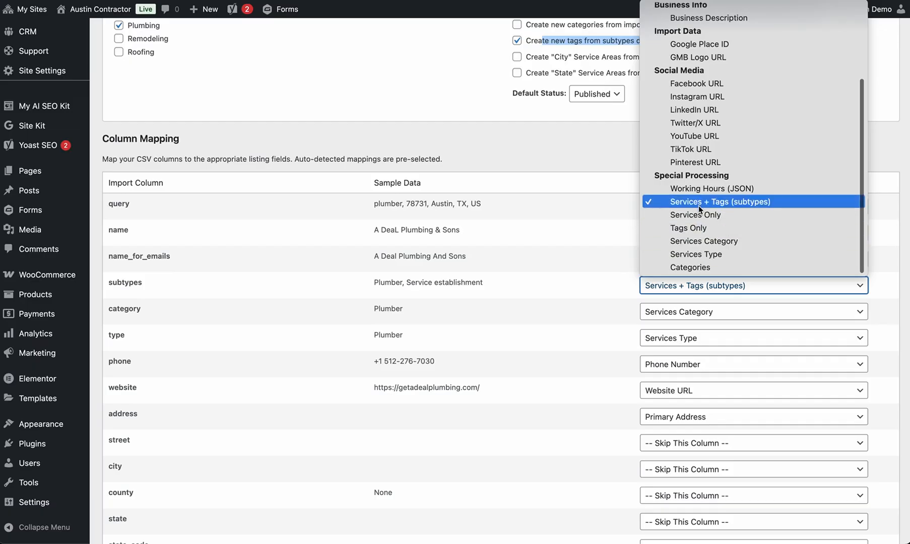
pyautogui.click(585, 283)
# Step: Review the remaining column mappings and run the import with subtypes mapped to Services + Tags (subtypes)
pyautogui.scroll(-20, 585, 283)
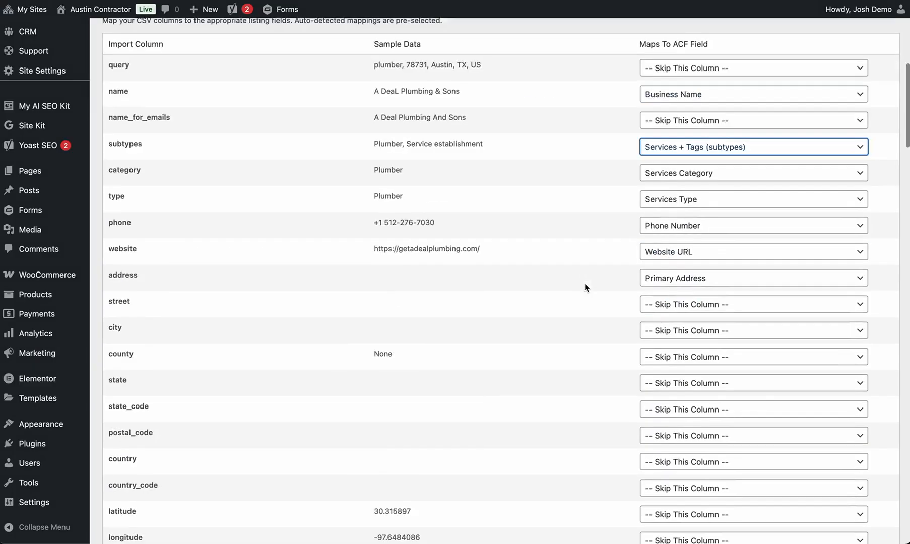
pyautogui.scroll(-12, 584, 283)
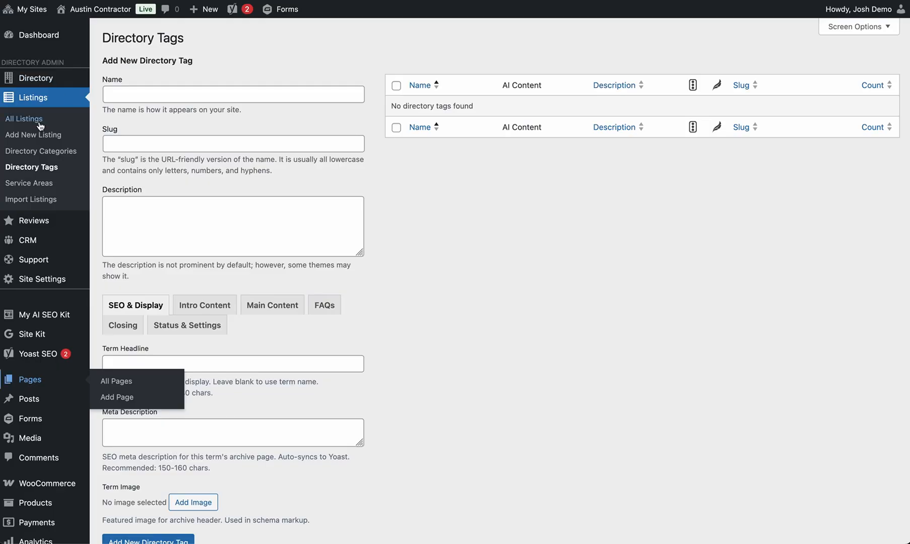
# Step: Reload the Directory Tags page and examine the tags created from the import with their slugs and counts
pyautogui.click(36, 167)
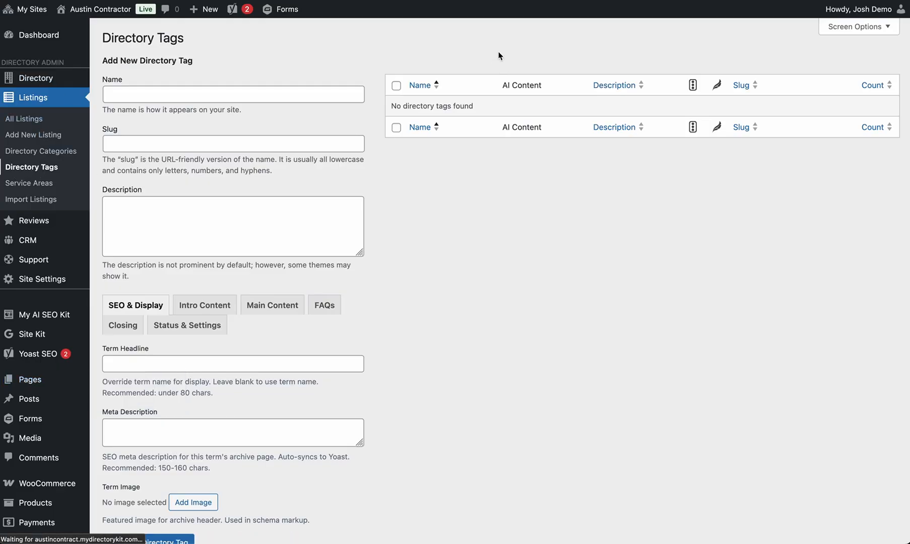
pyautogui.scroll(-15, 559, 184)
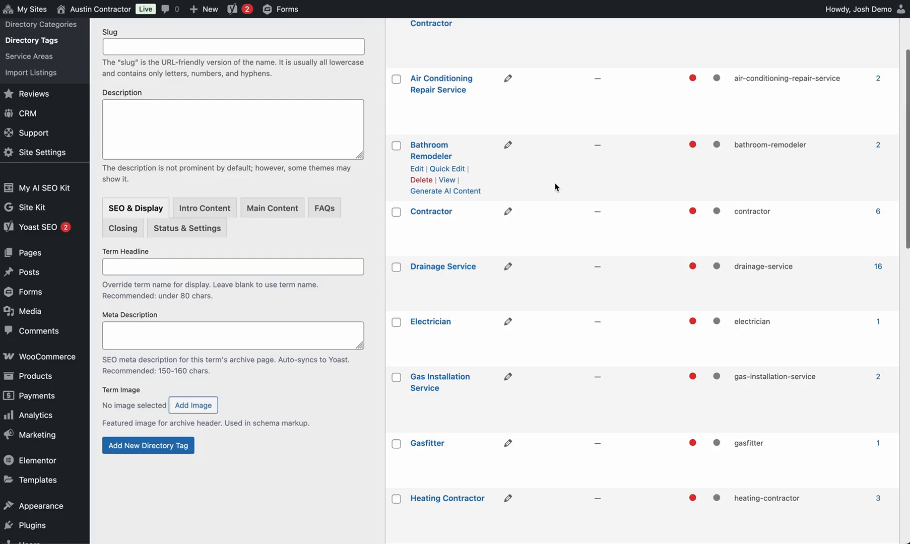
pyautogui.scroll(-5, 561, 188)
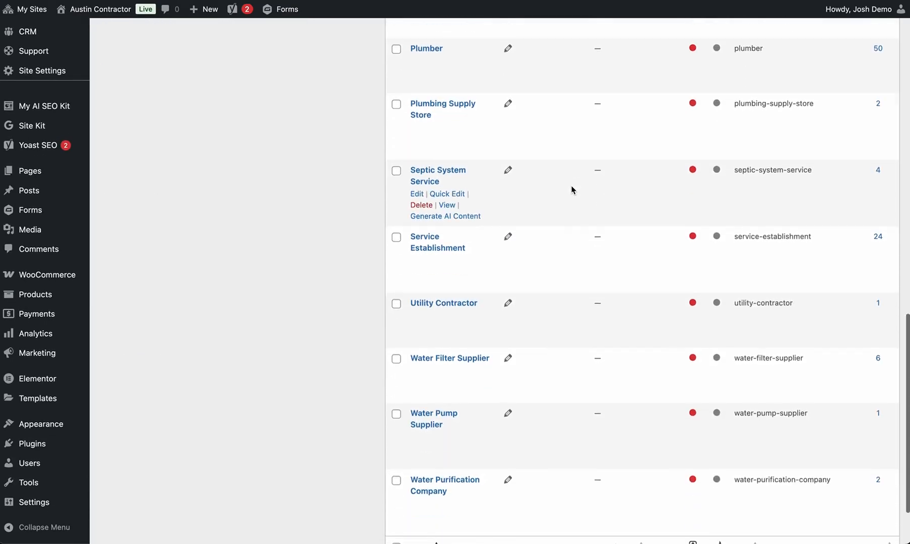
pyautogui.scroll(20, 585, 200)
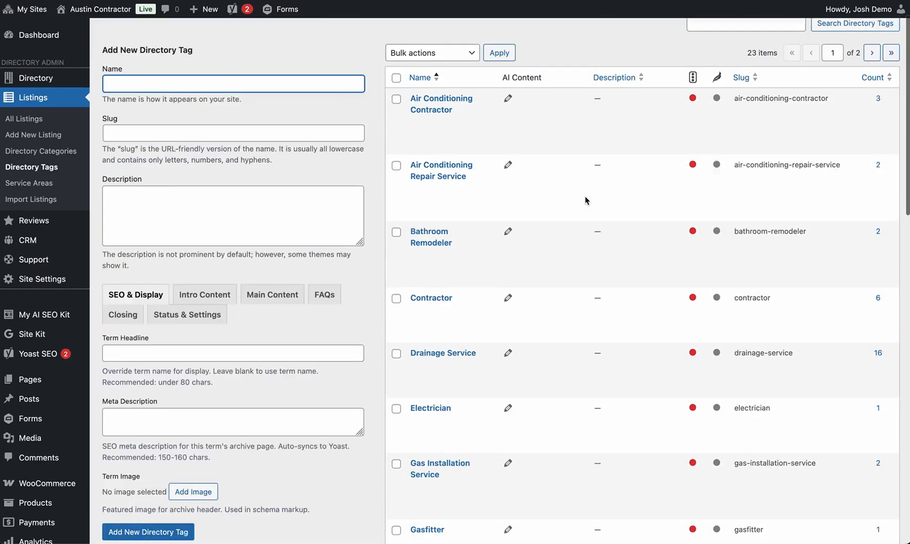
pyautogui.scroll(-1, 585, 200)
pyautogui.scroll(-3, 585, 200)
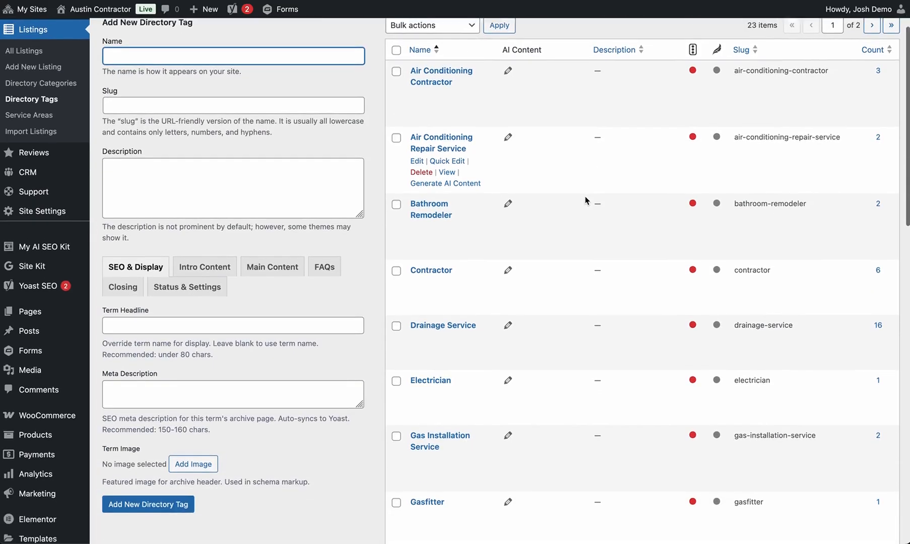
# Step: Look through the first page of directory tags once more, from Air Conditioning Contractor down to Plumber
pyautogui.scroll(4, 587, 198)
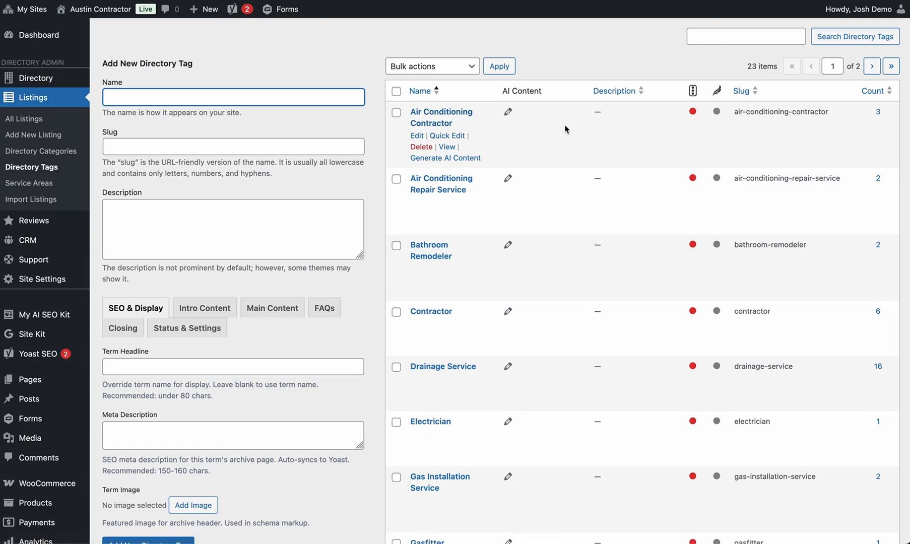
pyautogui.scroll(-2, 564, 130)
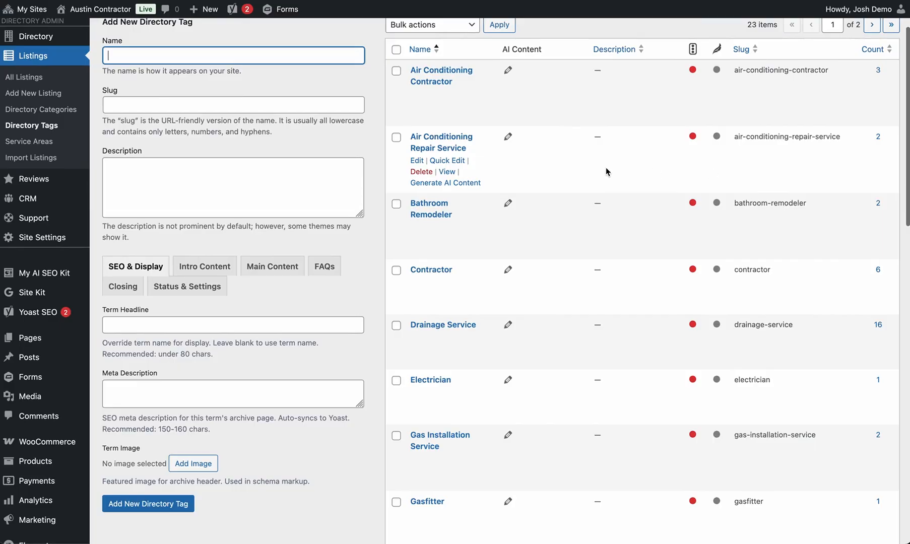
pyautogui.scroll(-7, 606, 171)
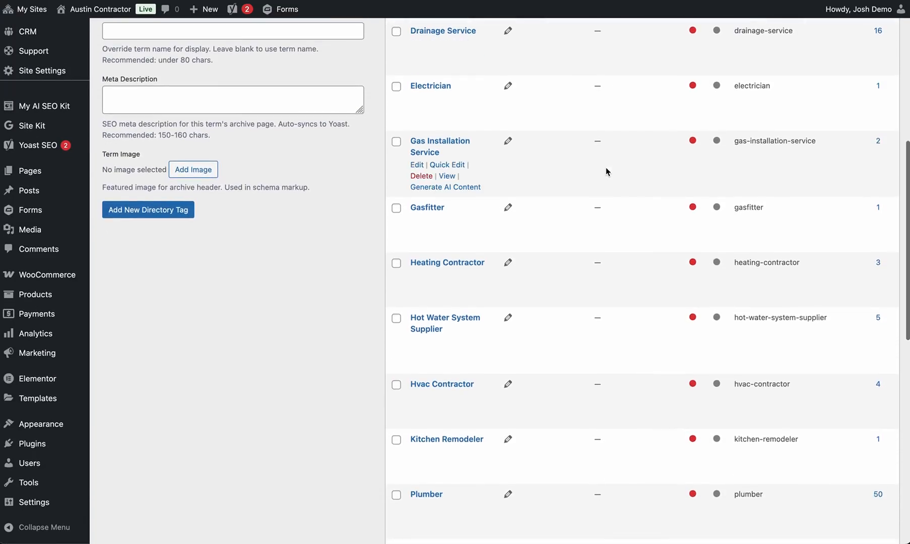
pyautogui.scroll(9, 605, 167)
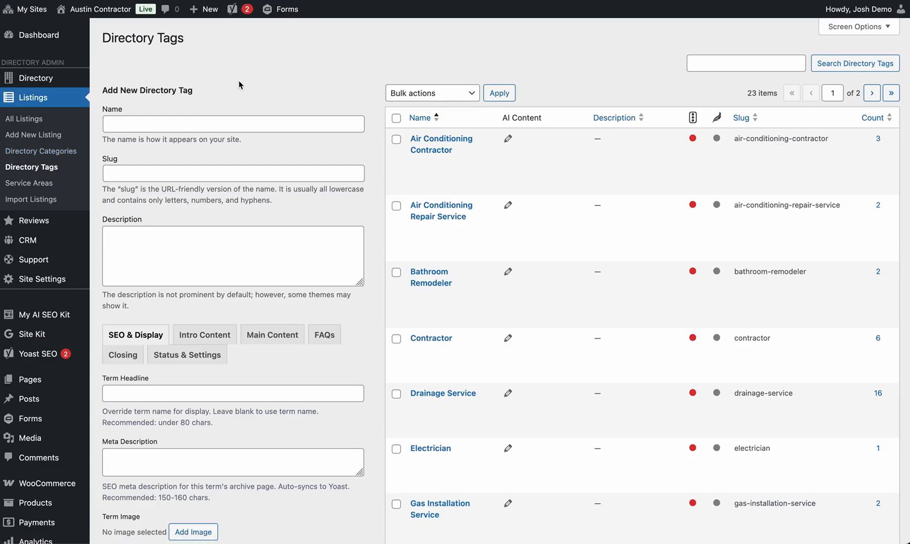
# Step: View the Austin service area's public page from the Service Areas list and review its map pins and plumber listings
pyautogui.click(81, 117)
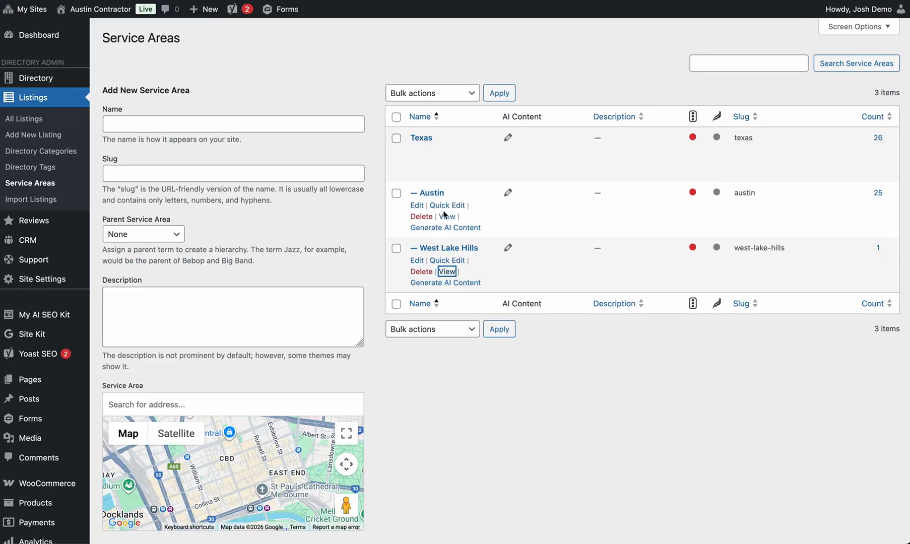
pyautogui.click(445, 215)
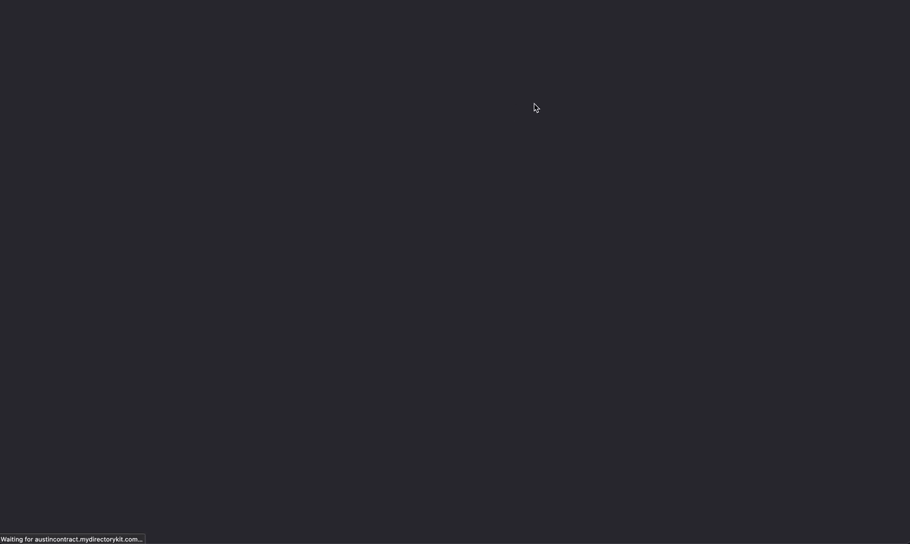
pyautogui.scroll(-1, 600, 116)
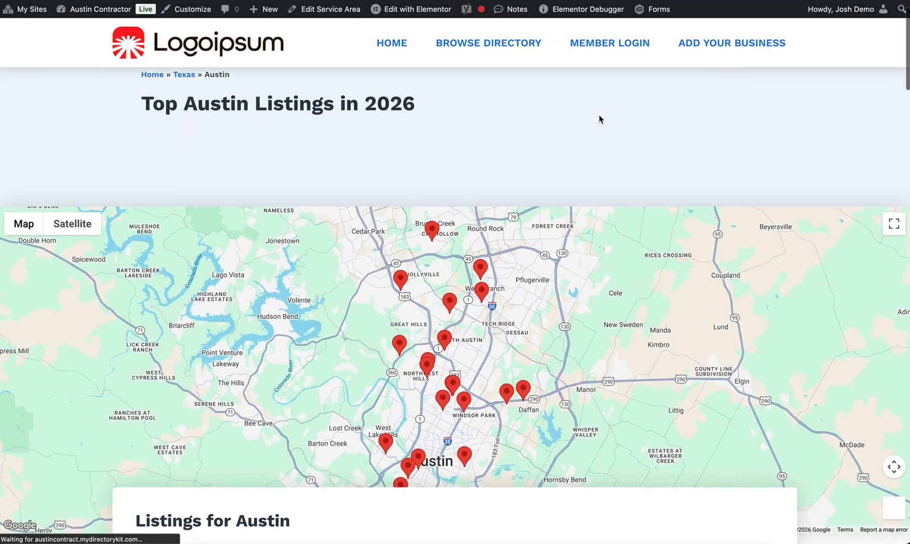
pyautogui.scroll(-1, 597, 129)
pyautogui.scroll(-5, 501, 328)
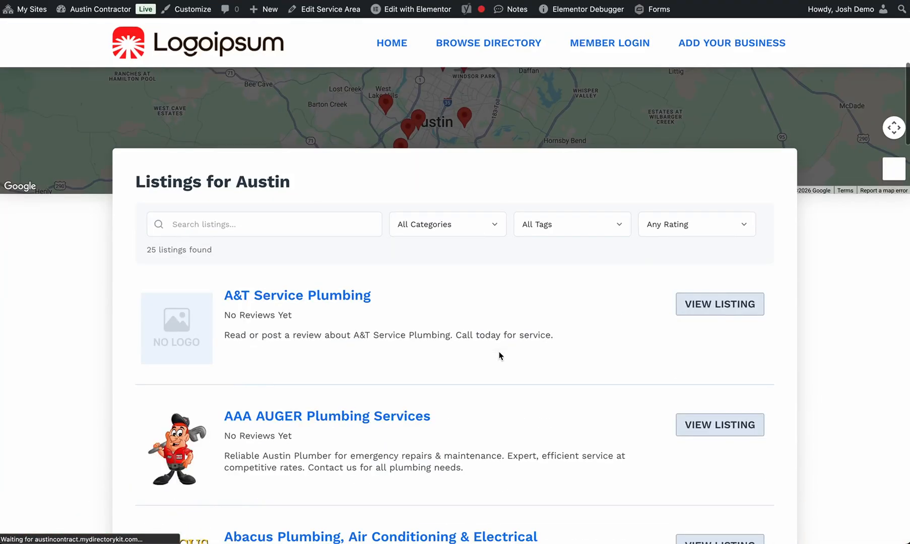
pyautogui.scroll(-10, 453, 345)
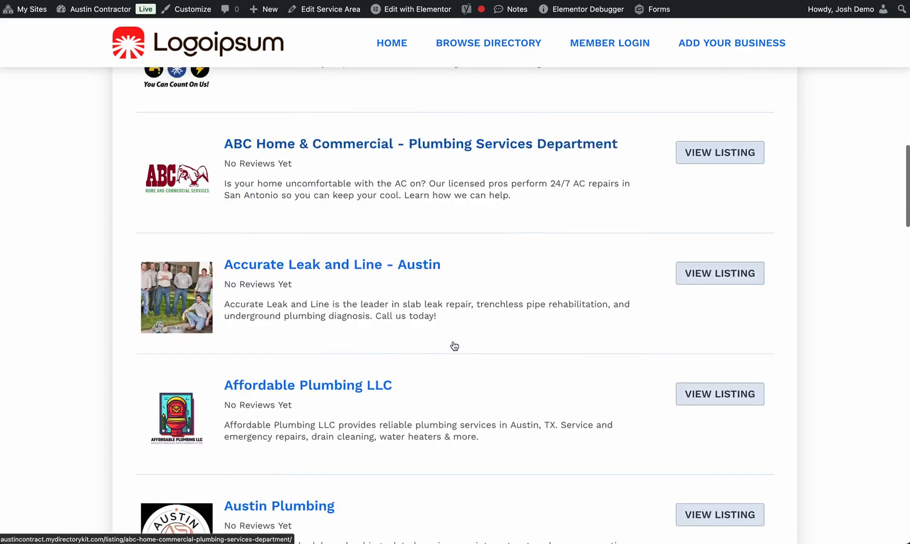
pyautogui.scroll(-10, 455, 346)
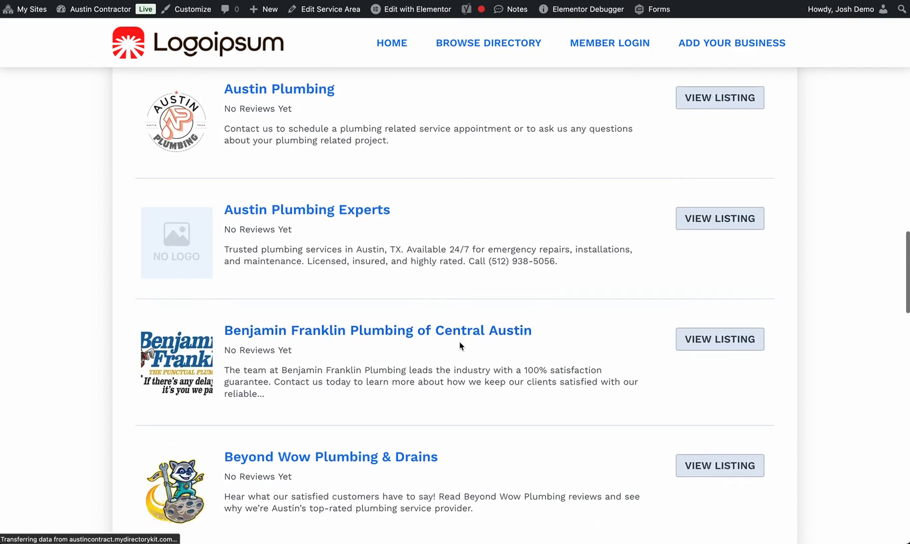
pyautogui.scroll(20, 461, 346)
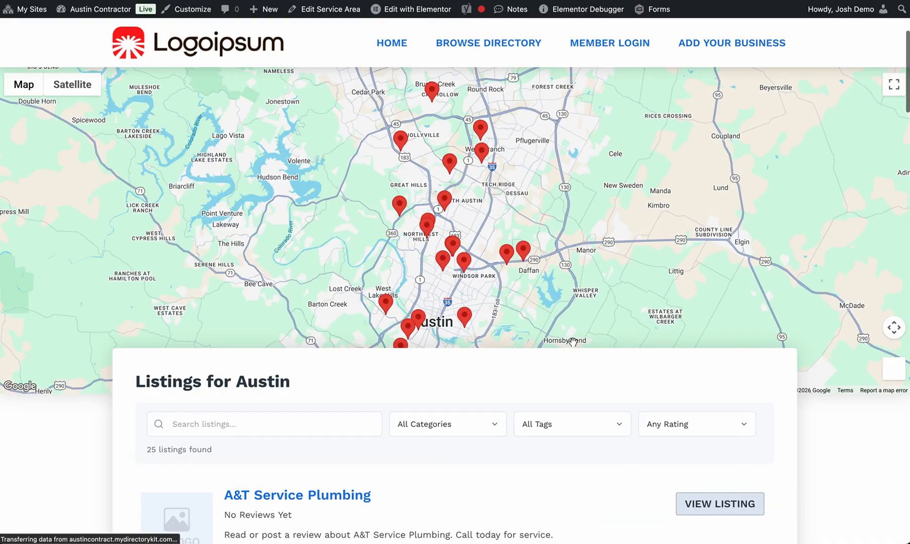
pyautogui.scroll(4, 451, 405)
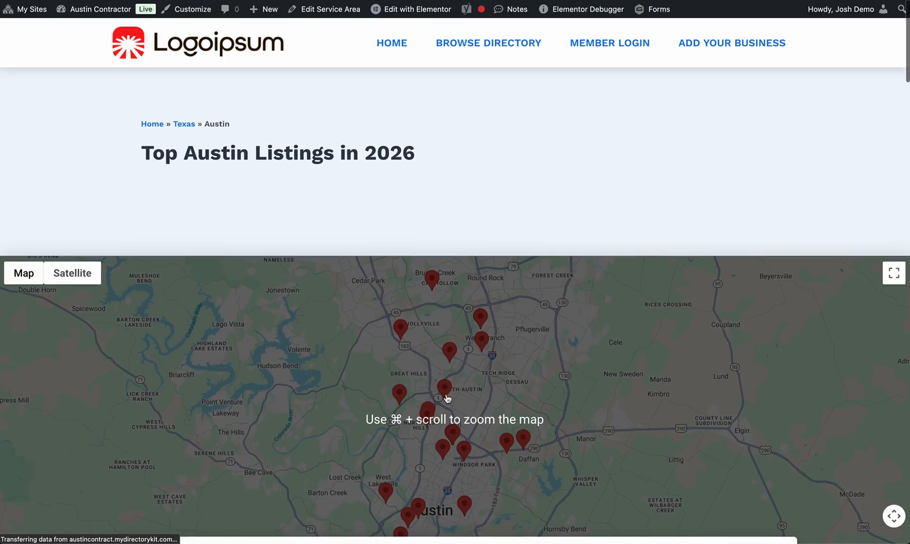
pyautogui.scroll(-3, 574, 97)
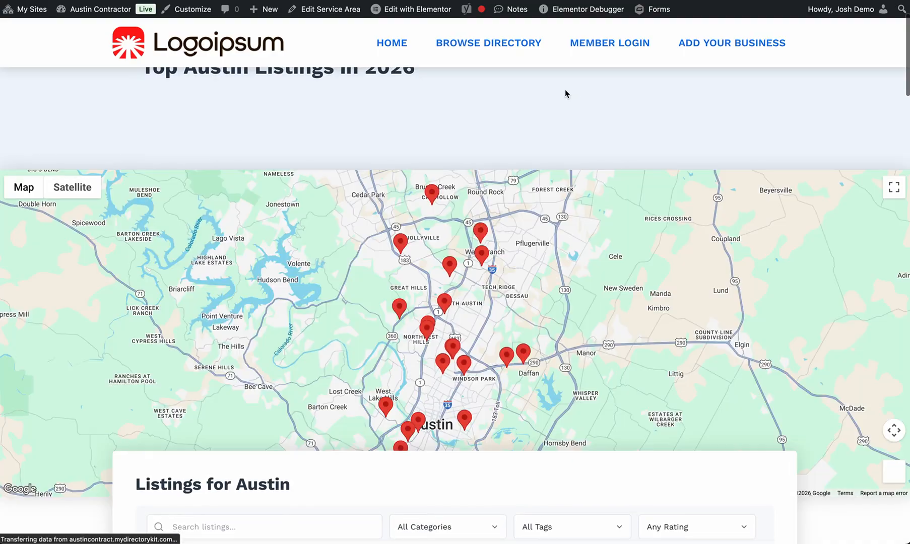